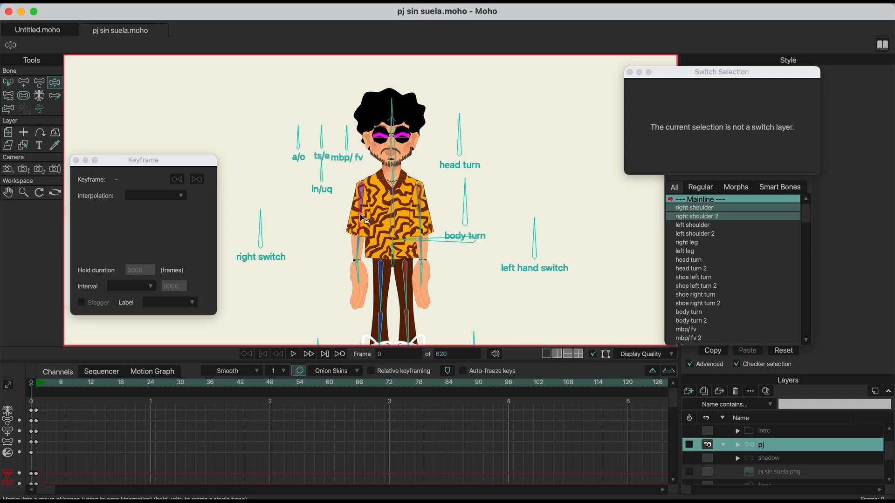
- Inspect the upper-arm and forearm bones of both of the character's arms
left_click(419, 220)
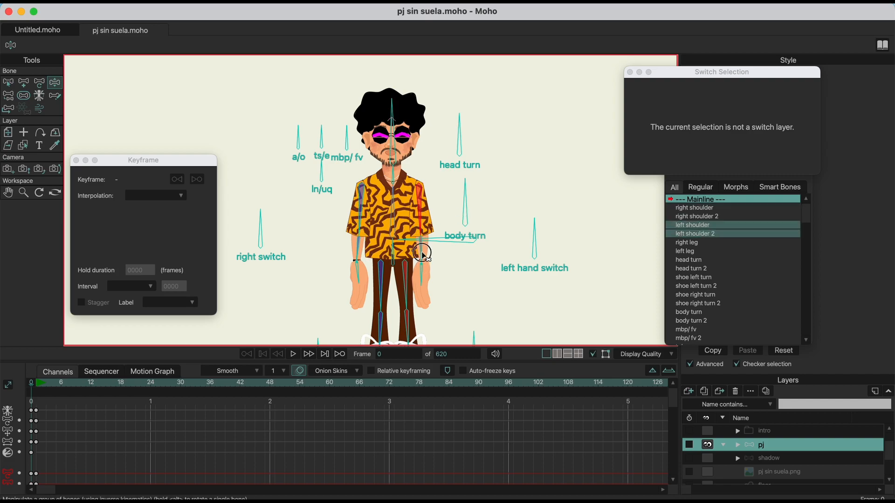
left_click(423, 255)
left_click(360, 247)
left_click(421, 275)
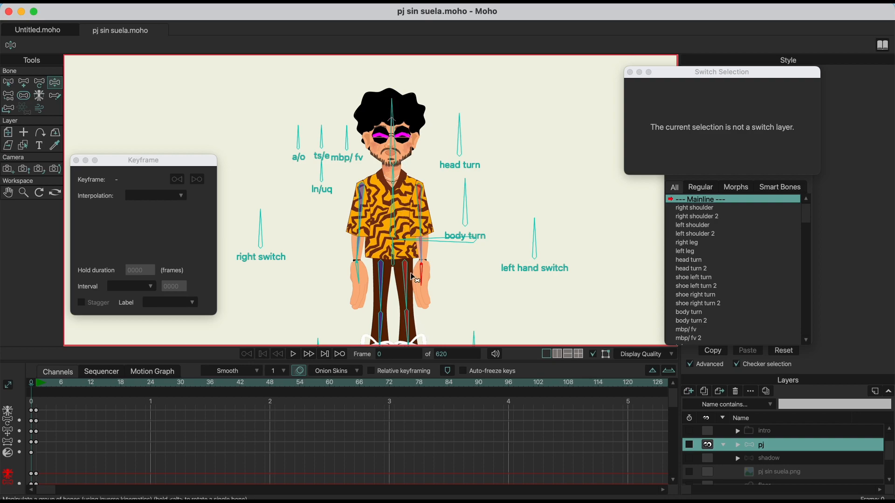
- Rotate the head turn bone clockwise to horizontal to test turning the character's face sideways
scroll(368, 126, "up", 4)
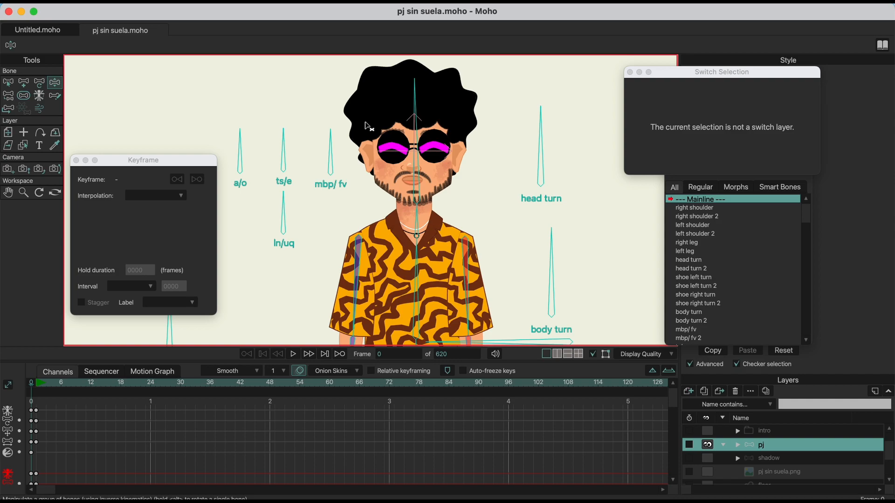
left_click(538, 152)
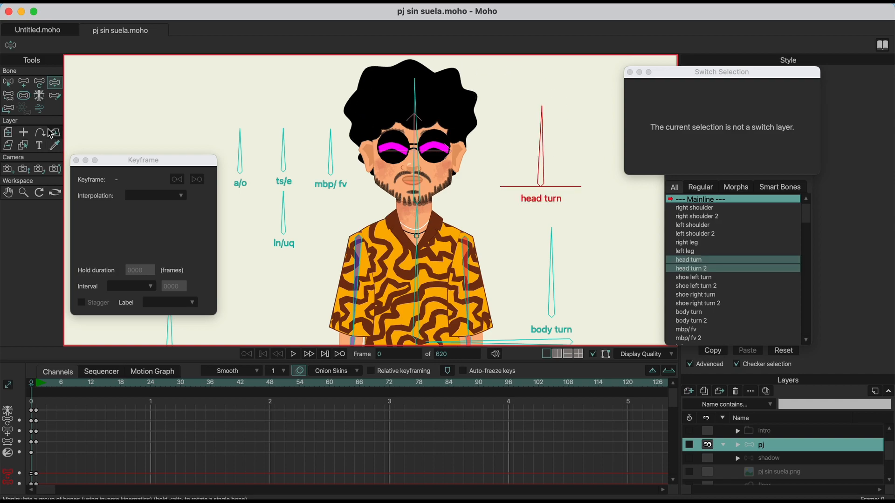
left_click_drag(540, 139, 585, 186)
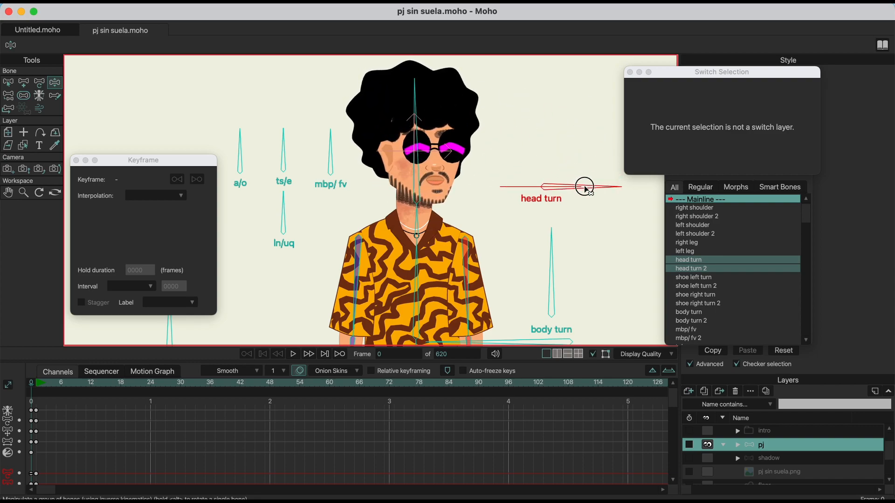
- Test the mouth shapes by rotating the ts/e and ln/uq control bones beside the head
left_click(8, 83)
left_click(331, 161)
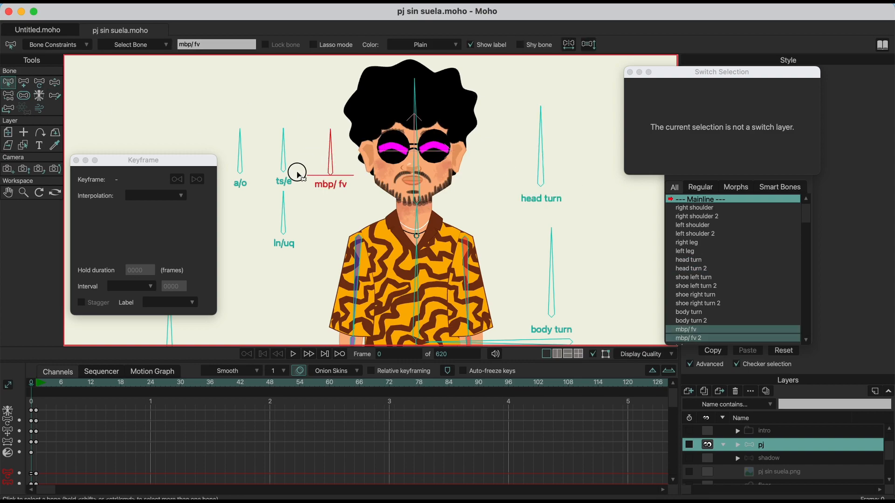
key("z")
left_click_drag(326, 139, 364, 149)
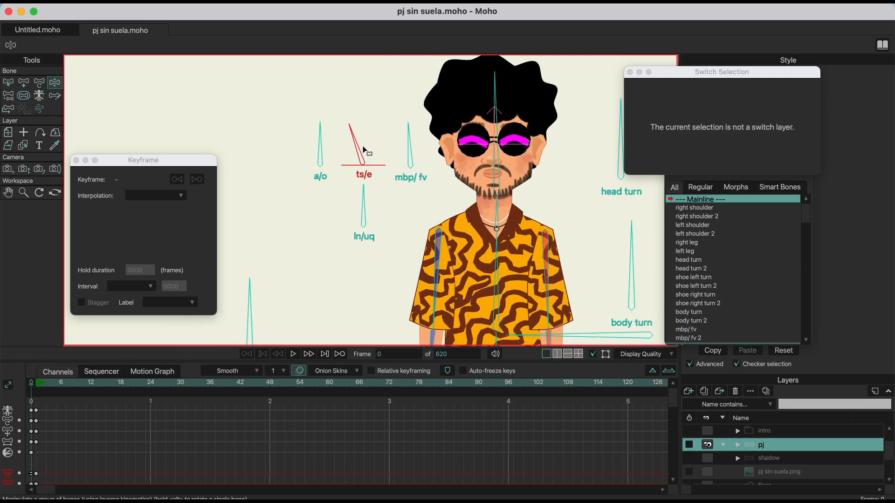
mouse_move(360, 145)
left_mouse_down()
mouse_move(377, 142)
mouse_move(366, 137)
left_mouse_up()
left_click_drag(373, 207, 361, 178)
- Rotate the a/o bone counterclockwise to horizontal to test opening the character's mouth
left_click_drag(331, 146, 245, 133)
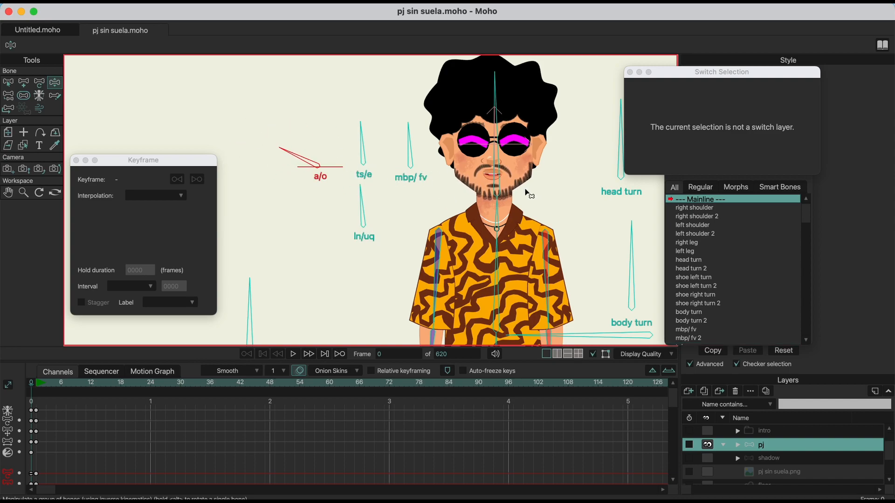
scroll(526, 188, "up", 2)
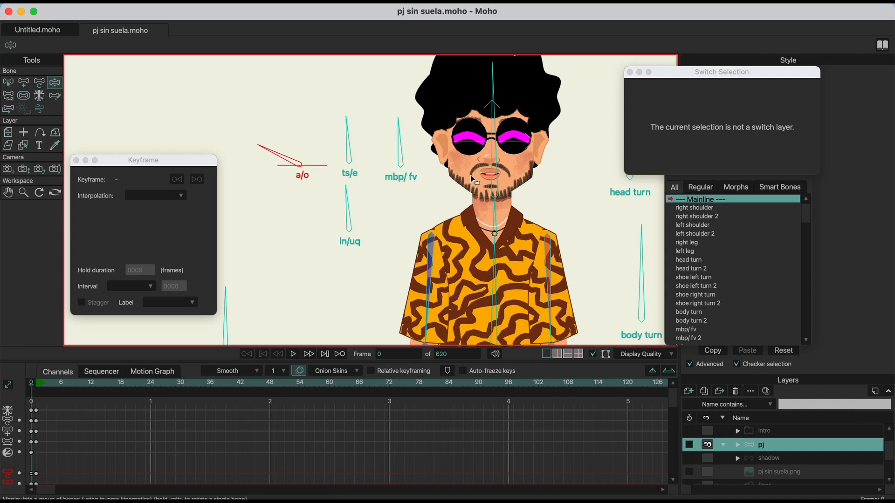
left_click_drag(266, 150, 256, 202)
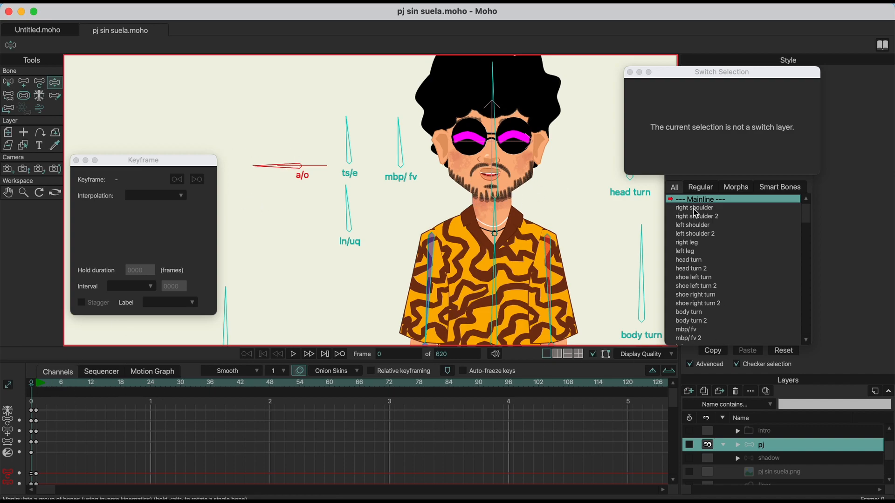
- Open the a/o smart bone action for editing and go to frame 24
scroll(712, 325, "down", 5)
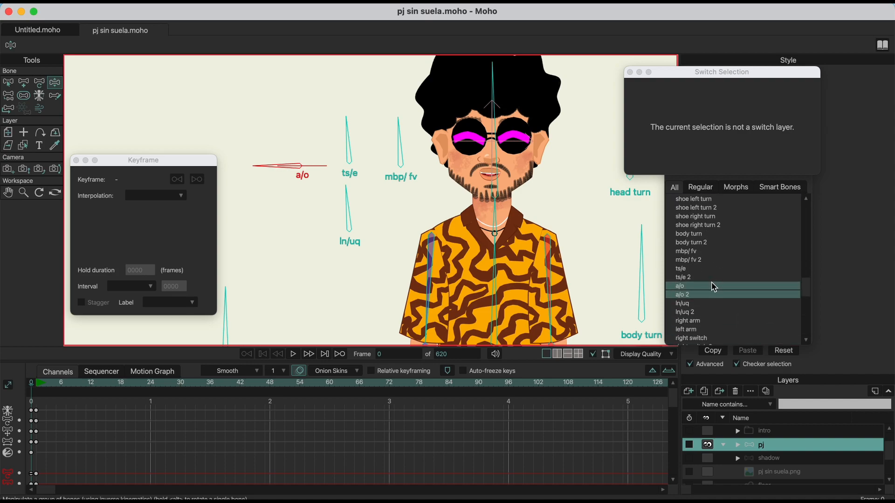
left_click(710, 285)
double_click(710, 285)
left_click_drag(43, 396, 151, 381)
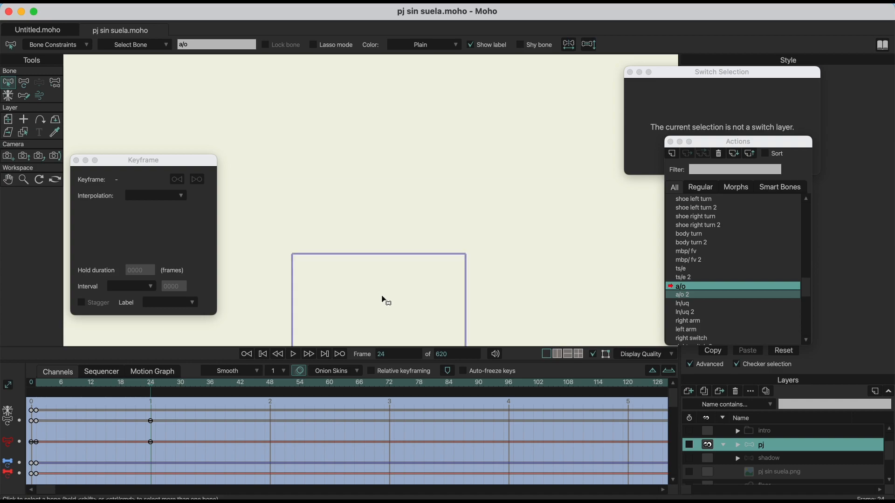
- Examine the character's mouth up close at frame 24 of the a/o action
left_click_drag(397, 312, 408, 186)
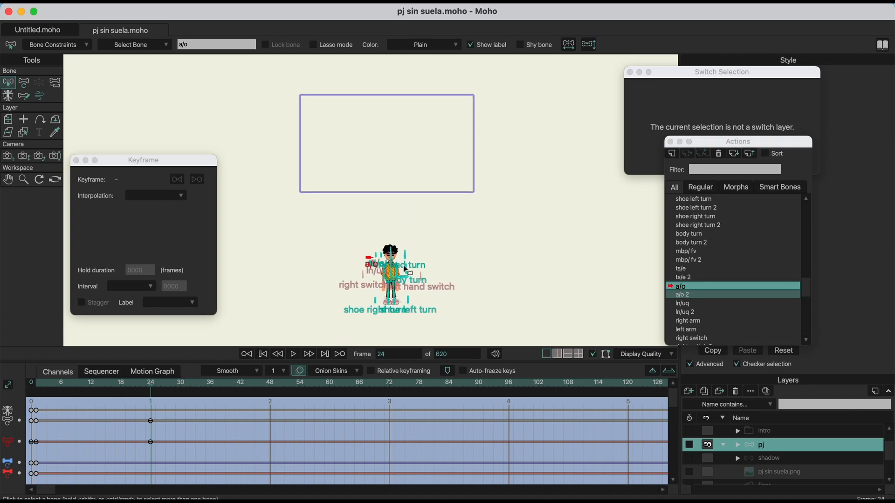
scroll(407, 270, "up", 10)
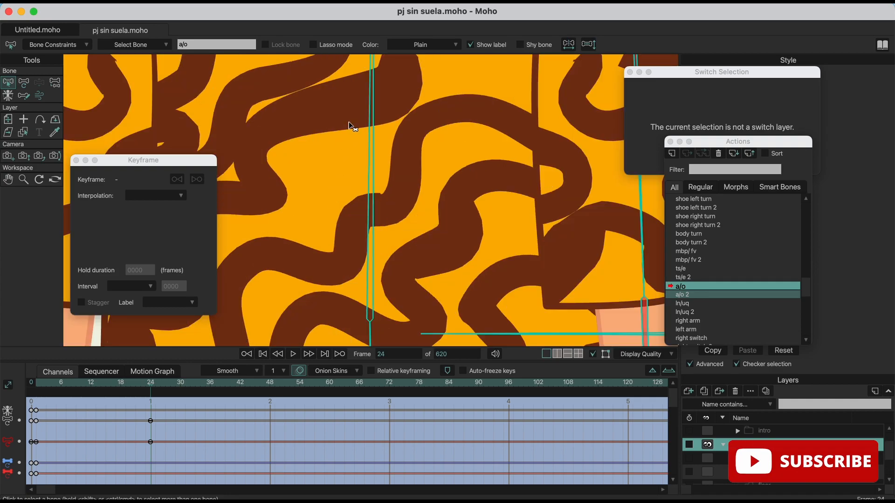
scroll(350, 151, "down", 10)
left_click_drag(345, 142, 340, 302)
scroll(360, 163, "up", 6)
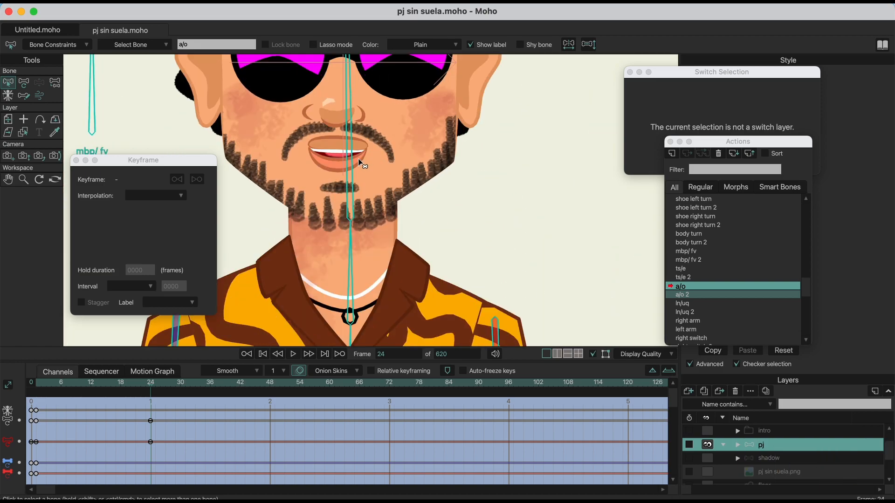
scroll(360, 163, "down", 3)
scroll(381, 244, "up", 3)
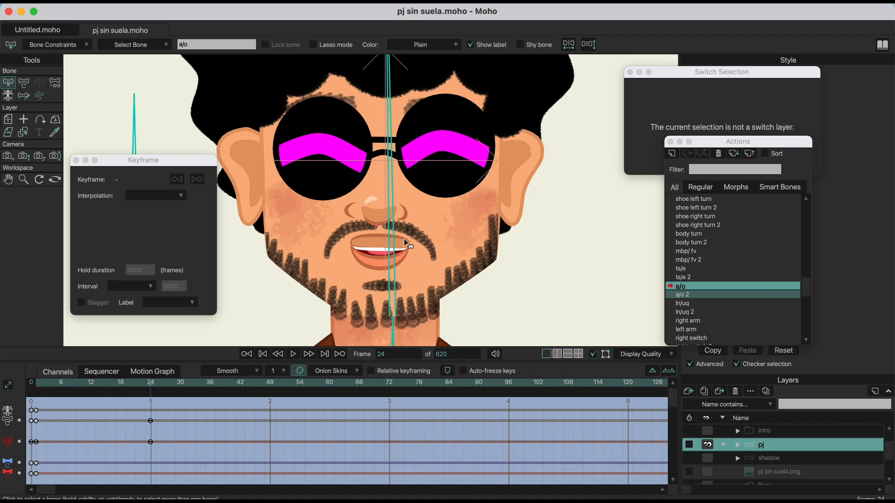
mouse_move(149, 381)
left_mouse_down()
mouse_move(65, 386)
mouse_move(150, 385)
left_mouse_up()
- Expand the pj bone layer and its head group to reveal the facial layers
left_click(737, 445)
scroll(792, 471, "down", 3)
scroll(792, 471, "up", 4)
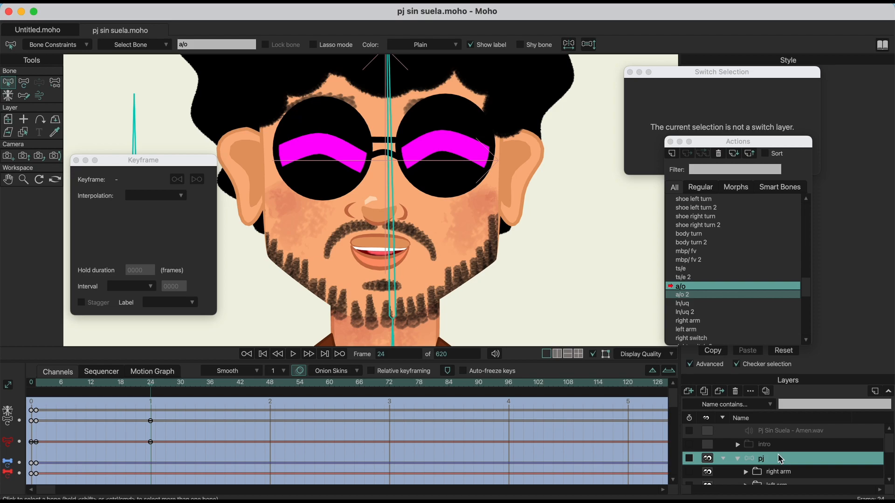
scroll(781, 459, "down", 2)
left_click(746, 472)
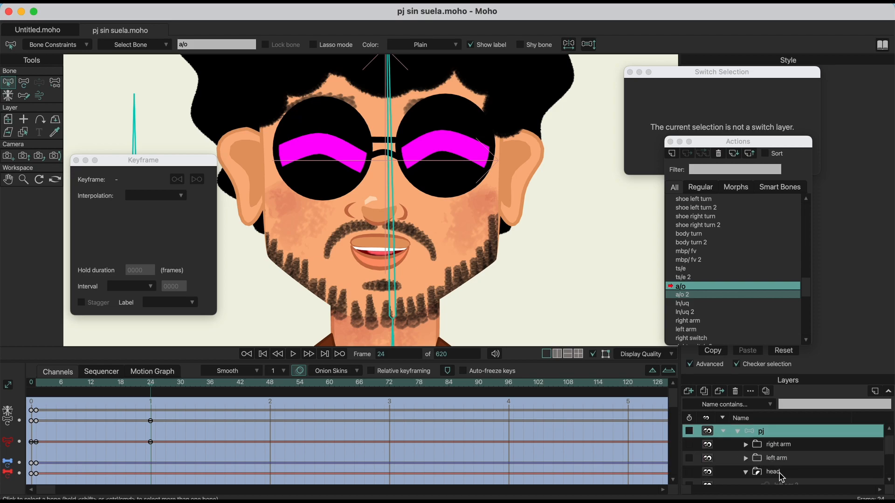
scroll(779, 473, "down", 2)
- Go through the head's ear, hairr top, shades, brows, nose and face layers to check their keyframes in the a/o action
left_click(787, 460)
scroll(788, 466, "down", 3)
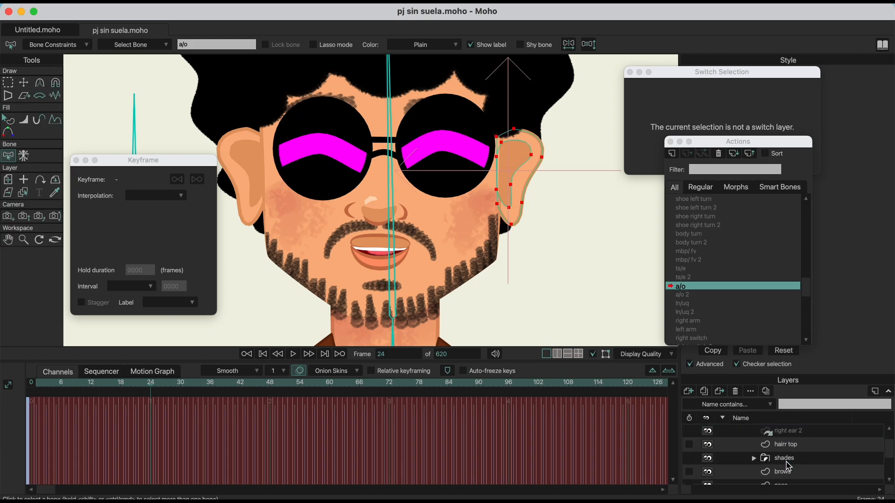
left_click(786, 447)
left_click(788, 459)
scroll(789, 461, "down", 1)
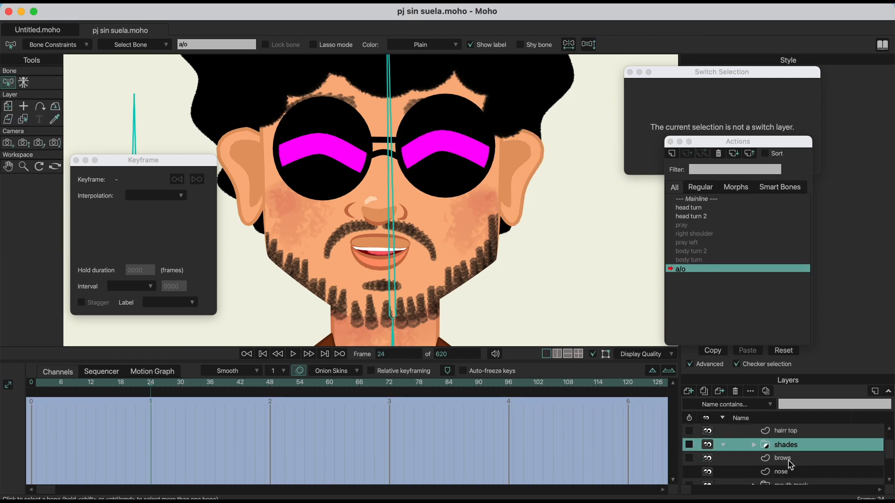
left_click(788, 459)
scroll(788, 463, "down", 1)
left_click(788, 459)
scroll(787, 466, "down", 4)
left_click(786, 462)
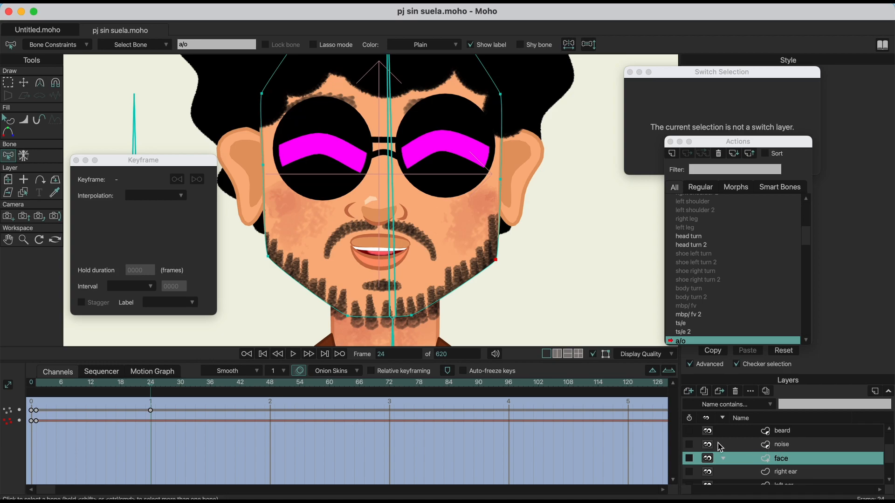
mouse_move(137, 385)
left_mouse_down()
mouse_move(23, 389)
mouse_move(174, 387)
mouse_move(150, 389)
left_mouse_up()
- Reselect and collapse the pj layer, and return from the a/o action to the Mainline
scroll(788, 449, "up", 5)
scroll(788, 449, "up", 5)
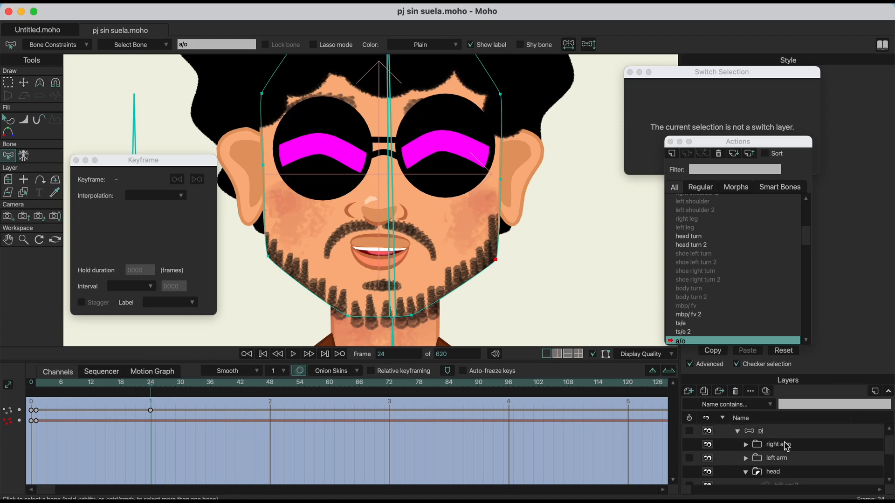
left_click(777, 437)
left_click(741, 432)
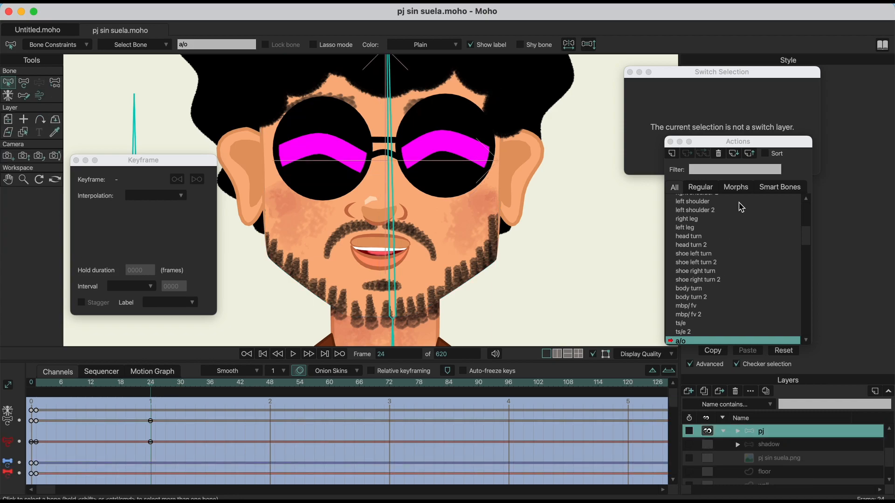
scroll(741, 242, "up", 3)
left_click(706, 200)
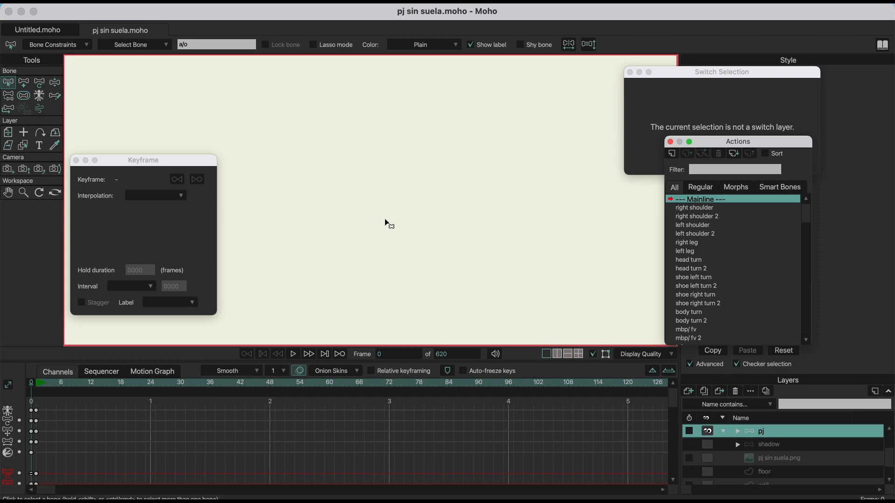
- Examine the full character and its surrounding control bones at frame 0 of the Mainline
scroll(386, 220, "down", 10)
scroll(386, 219, "up", 5)
scroll(395, 181, "up", 5)
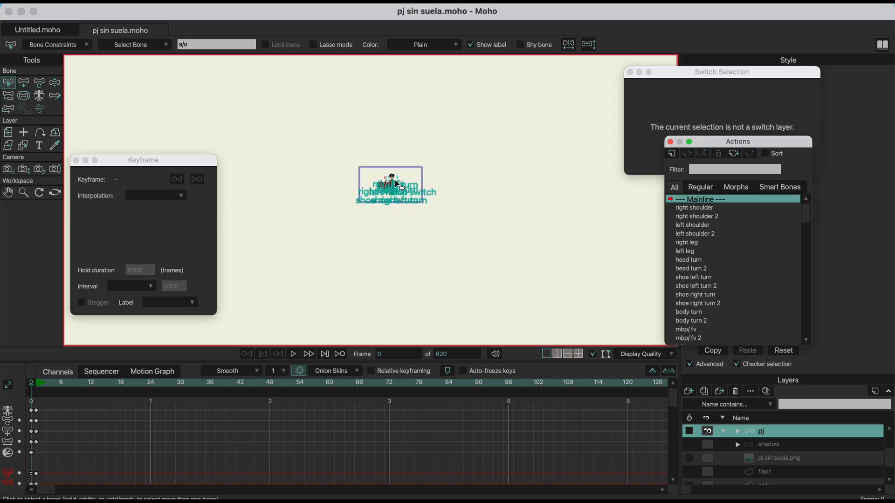
scroll(378, 185, "up", 5)
scroll(482, 191, "up", 2)
scroll(481, 192, "down", 1)
scroll(482, 192, "down", 4)
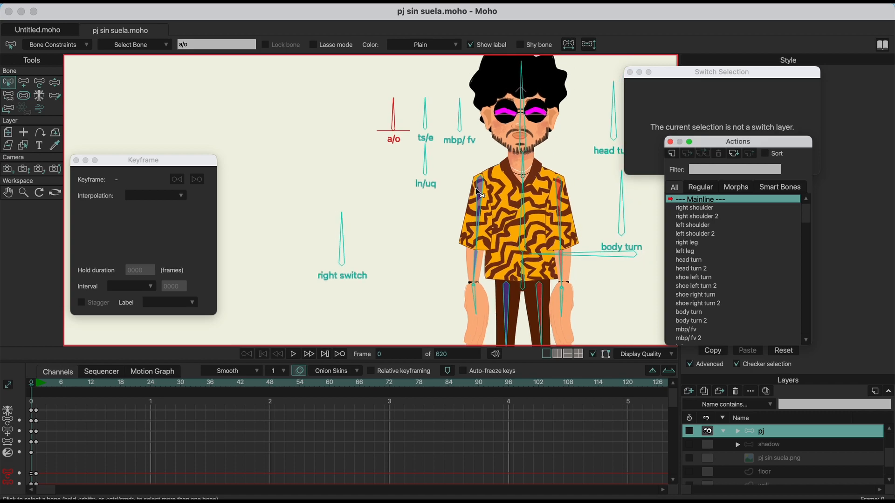
scroll(478, 194, "down", 1)
left_click_drag(512, 205, 417, 192)
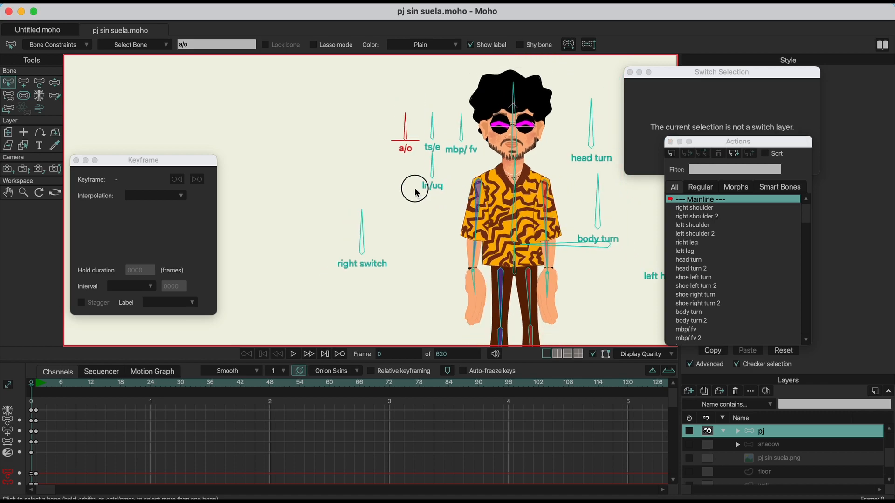
scroll(525, 196, "right", 6)
left_click_drag(502, 192, 448, 178)
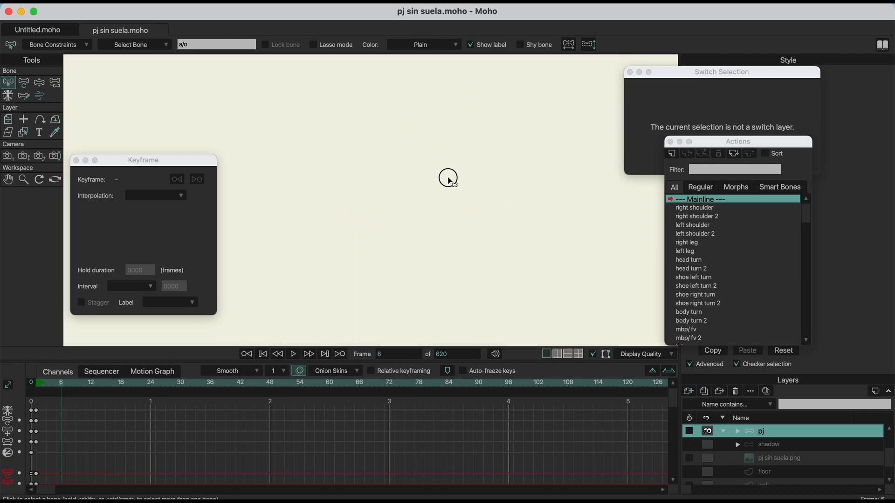
left_click(32, 383)
- With Manipulate Bones, rotate the shoe right turn bone outward and swing the body turn bone counterclockwise to horizontal
left_click_drag(503, 276, 476, 232)
left_click(56, 83)
left_click_drag(322, 304, 247, 273)
mouse_move(480, 125)
left_mouse_down()
mouse_move(448, 132)
mouse_move(426, 170)
mouse_move(476, 119)
mouse_move(412, 195)
left_mouse_up()
- Rotate the shoe left turn bone outward and bend the character's right leg out to the side
left_click_drag(477, 283, 513, 275)
left_click_drag(385, 279, 291, 281)
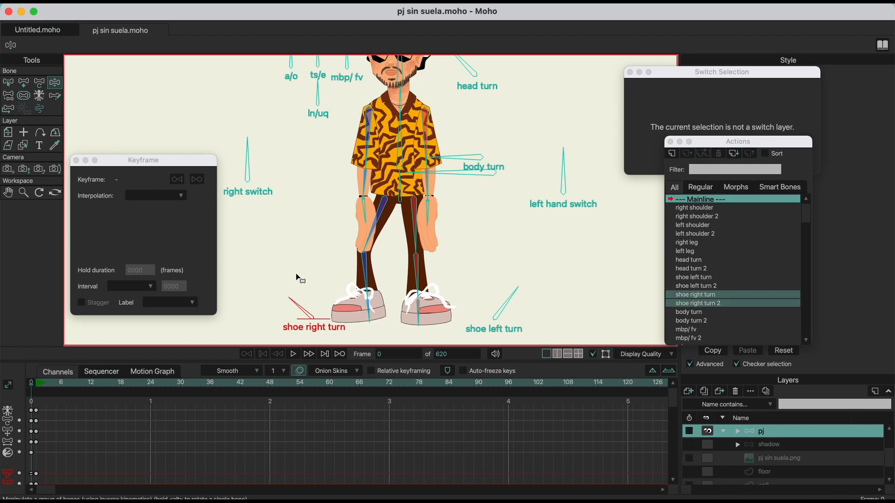
left_click_drag(368, 279, 360, 276)
- Swing the shoe right turn bone inward and back outward, and lower the shoe left turn bone further outward
mouse_move(299, 300)
left_mouse_down()
mouse_move(290, 304)
mouse_move(295, 286)
mouse_move(326, 279)
left_mouse_up()
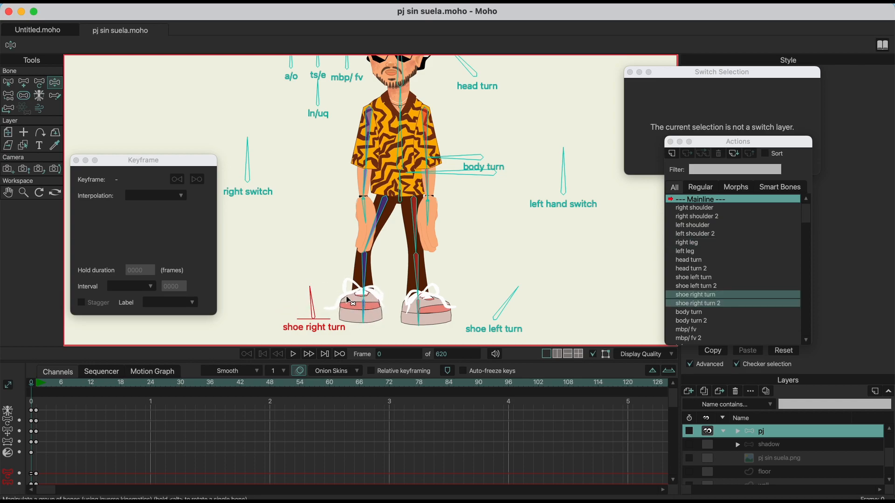
left_click(455, 178)
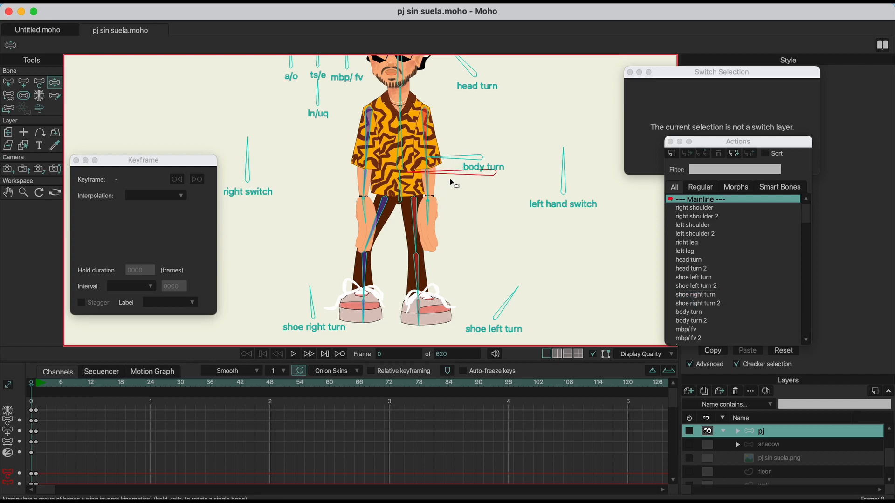
mouse_move(325, 299)
left_mouse_down()
mouse_move(266, 301)
mouse_move(236, 292)
mouse_move(392, 279)
left_mouse_up()
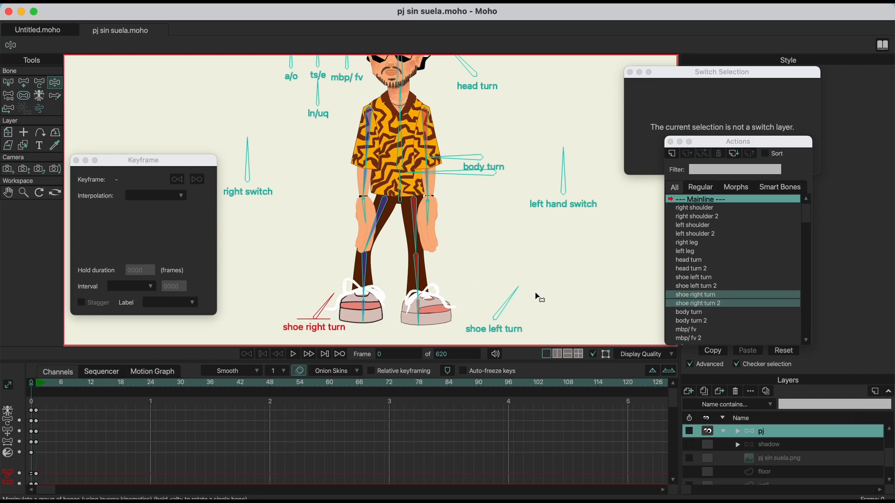
mouse_move(530, 290)
left_mouse_down()
mouse_move(515, 279)
mouse_move(568, 293)
left_mouse_up()
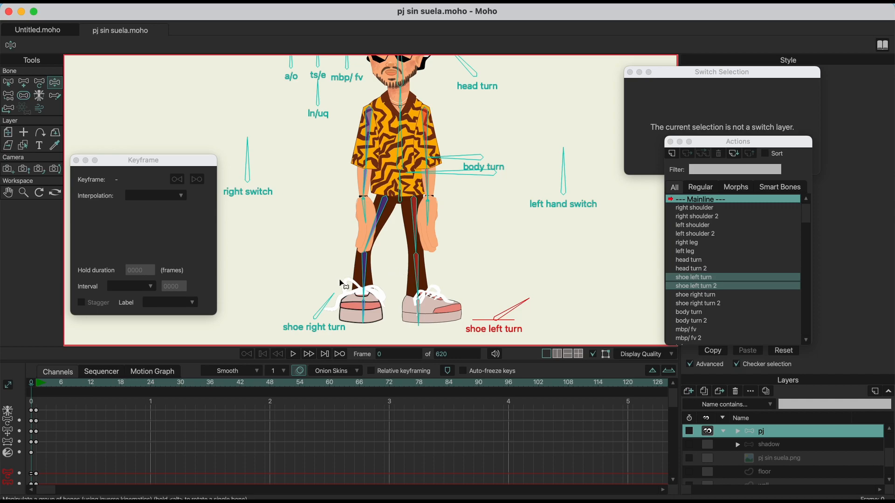
mouse_move(335, 300)
left_mouse_down()
mouse_move(273, 294)
mouse_move(326, 286)
mouse_move(259, 282)
mouse_move(280, 300)
mouse_move(310, 283)
mouse_move(278, 281)
mouse_move(292, 281)
left_mouse_up()
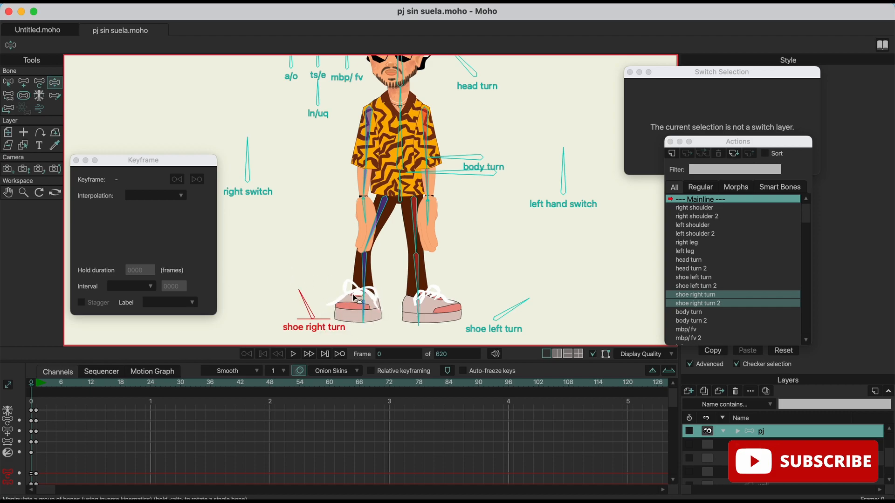
- Raise the body turn bone close to upright and tilt the shoe right turn bone slightly inward
left_click(471, 174)
left_click_drag(313, 293, 310, 270)
left_click_drag(454, 173, 477, 99)
left_click_drag(290, 286, 309, 278)
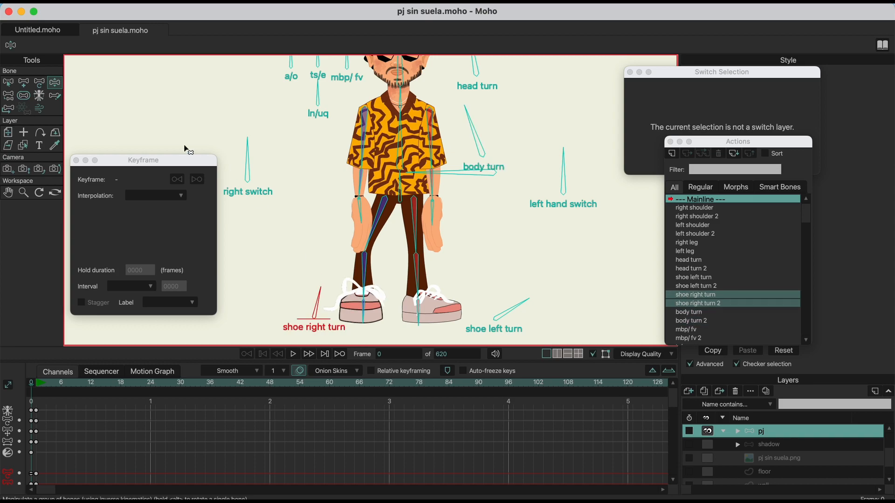
- Return the rig to its rest pose with Select Bone and clear the bone selection
left_click(17, 85)
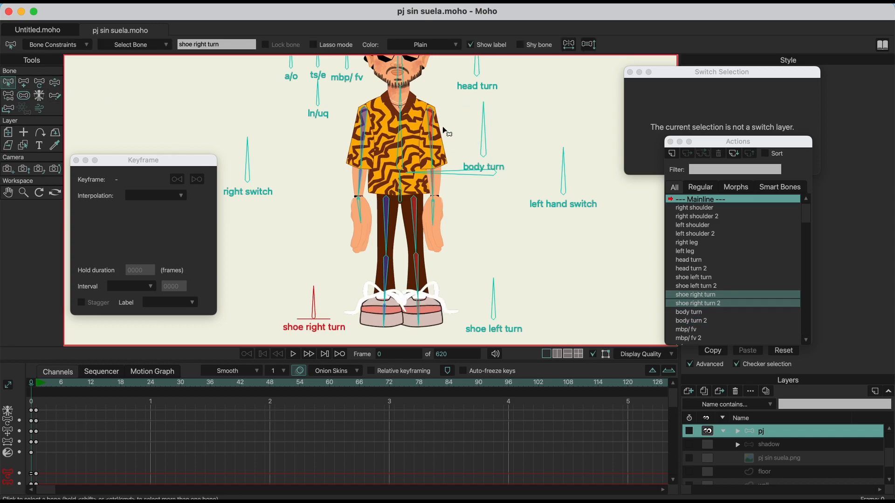
left_click(479, 247)
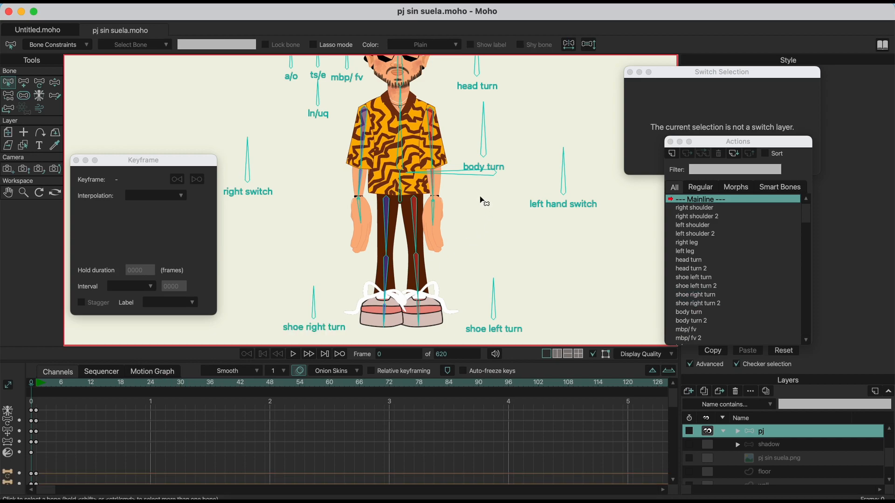
scroll(435, 231, "down", 5)
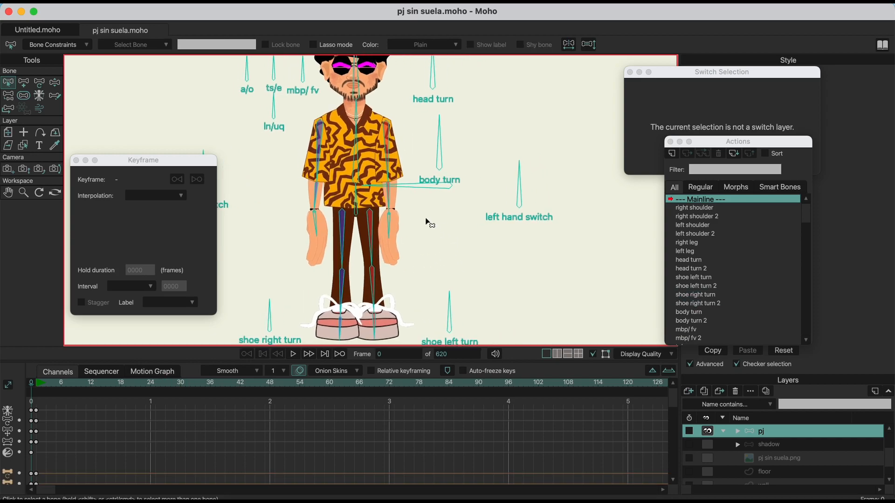
scroll(370, 191, "up", 5)
scroll(424, 190, "up", 3)
scroll(425, 190, "up", 1)
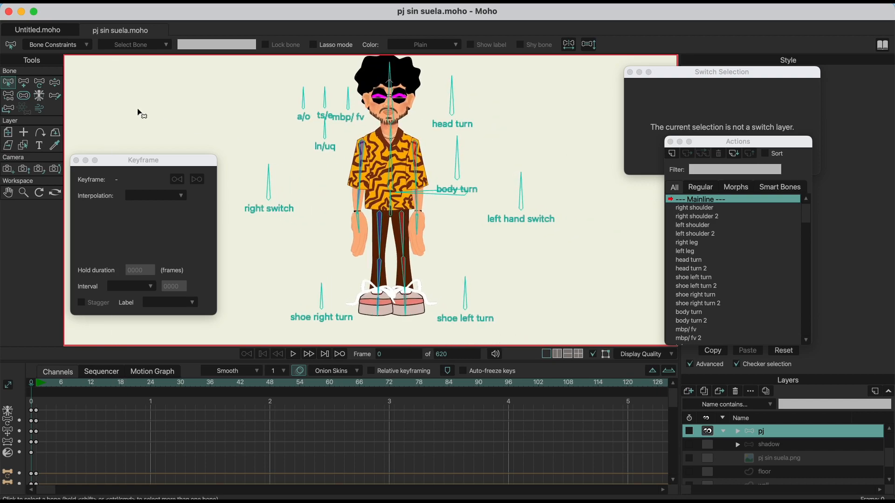
- With the Vitruvian Bones tool, select the character's right hand bone and make palm the active bone of Group 1
left_click(39, 95)
left_click(361, 235)
left_click(408, 48)
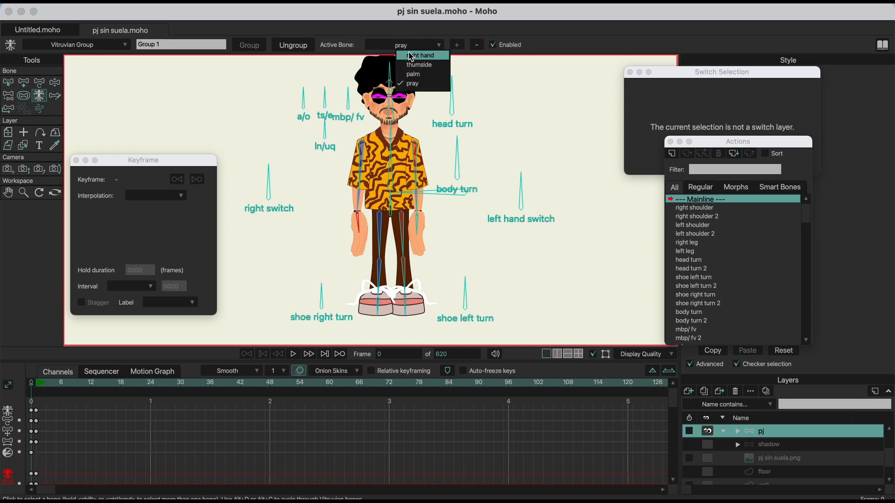
left_click(418, 75)
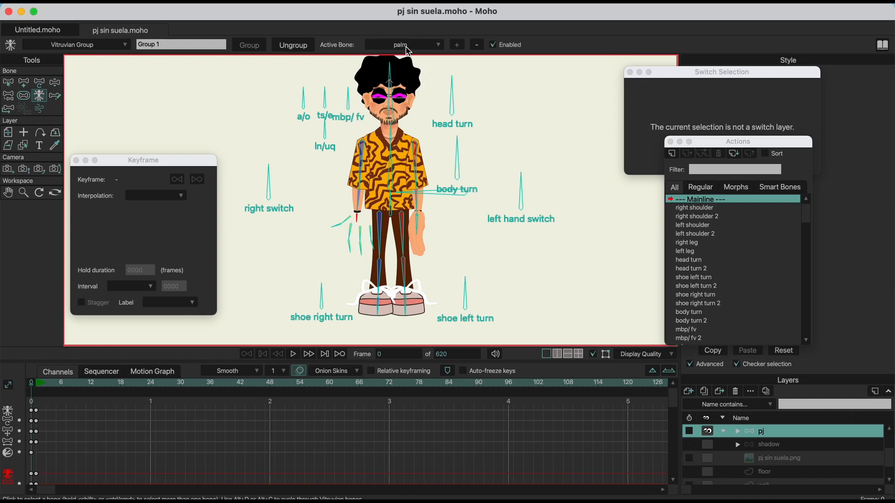
- Cycle the right hand's active Vitruvian bone through thumside and right hand, ending on pray
left_click(408, 50)
left_click(411, 65)
left_click(409, 49)
left_click(414, 55)
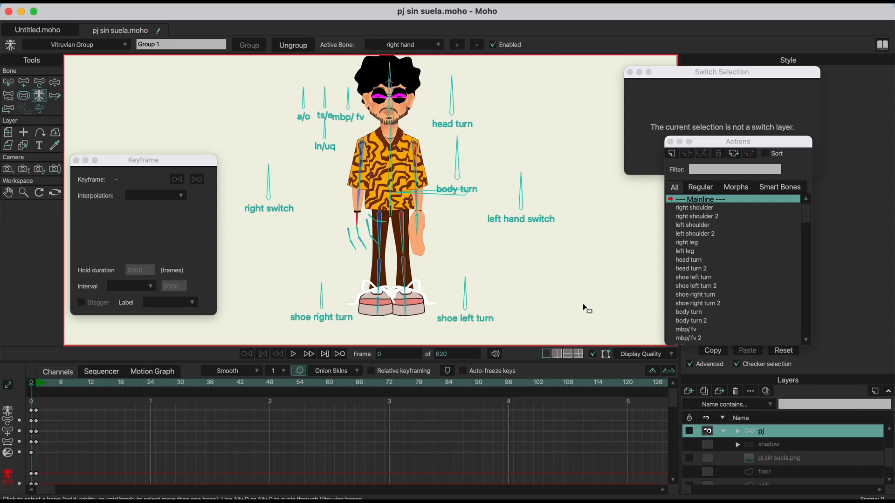
left_click(416, 46)
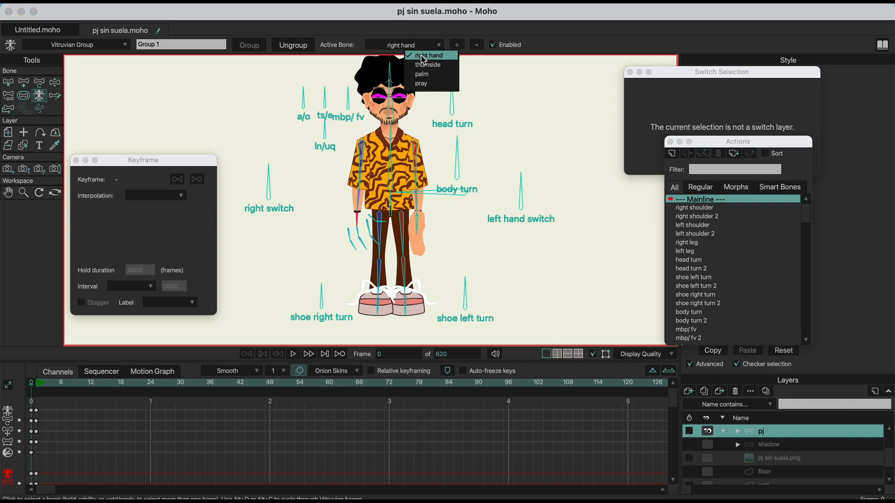
left_click(428, 84)
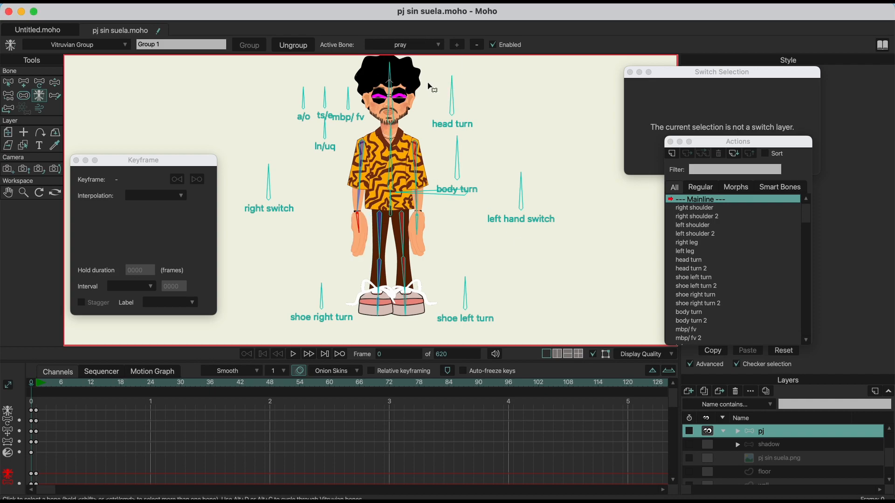
- Expand the right arm group inside pj, select the switch right layer and move the Actions window off its switch preview
left_click(740, 432)
scroll(777, 466, "down", 3)
left_click(747, 458)
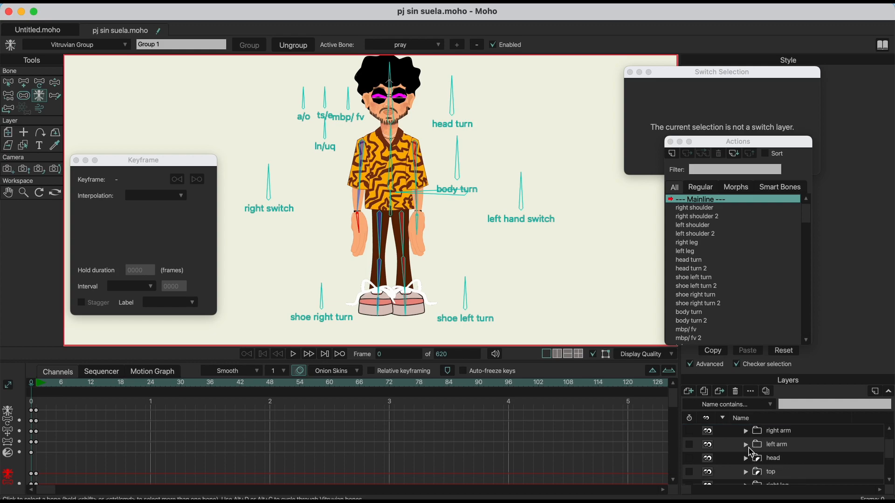
left_click(745, 433)
left_click(787, 463)
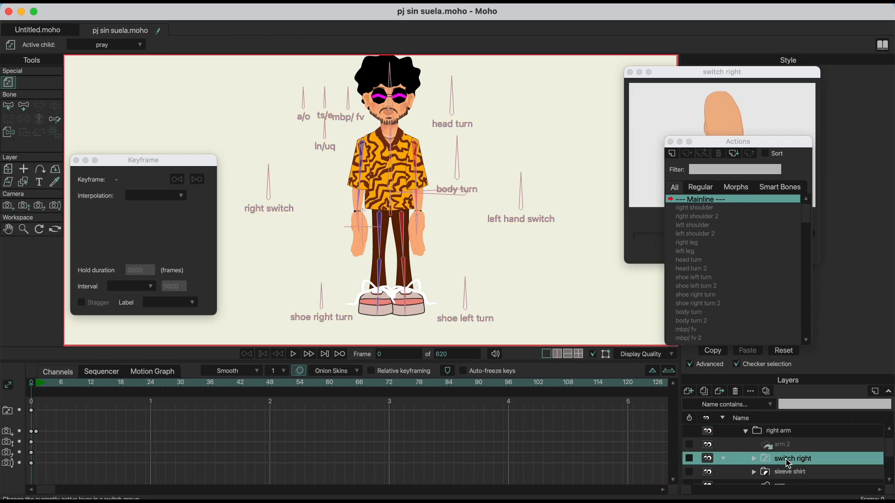
left_click_drag(742, 145, 786, 147)
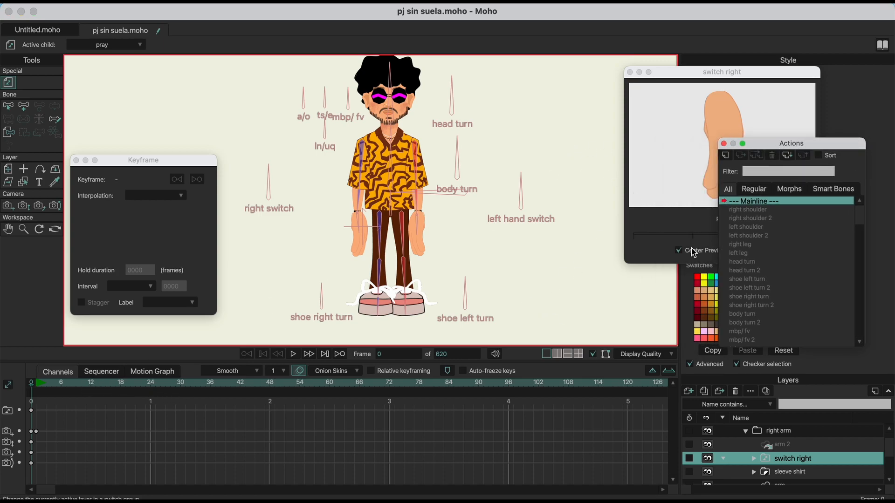
- Reselect the pj layer and, with Manipulate Bones, swing the right switch bone clockwise to horizontal and partway back up to change the right hand
left_click(27, 107)
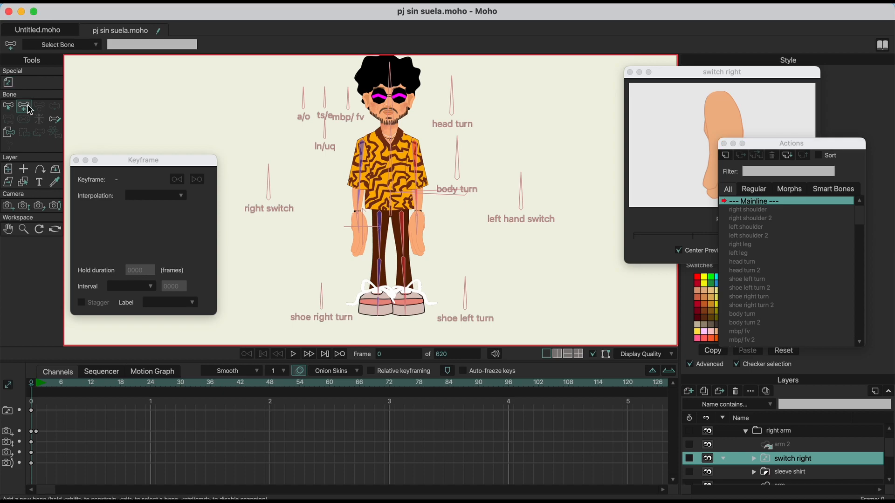
scroll(787, 447, "up", 2)
left_click(779, 445)
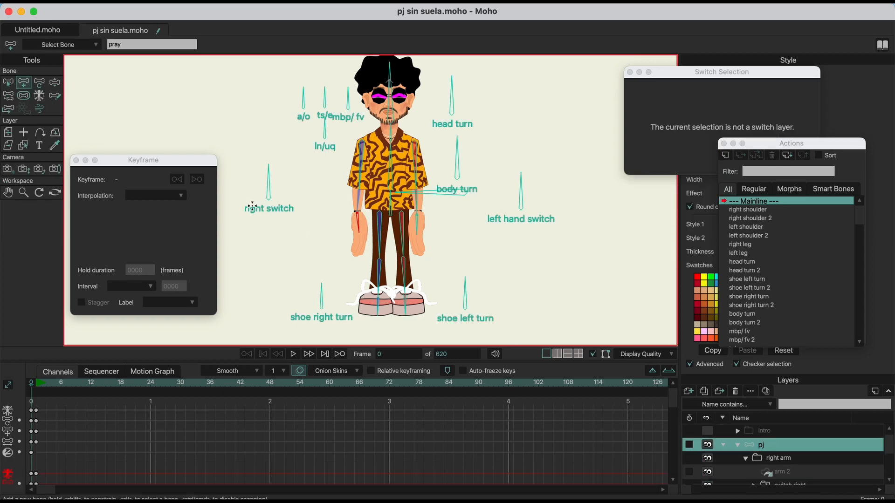
left_click(55, 83)
left_click_drag(279, 187, 314, 217)
scroll(388, 228, "up", 1)
scroll(379, 228, "up", 2)
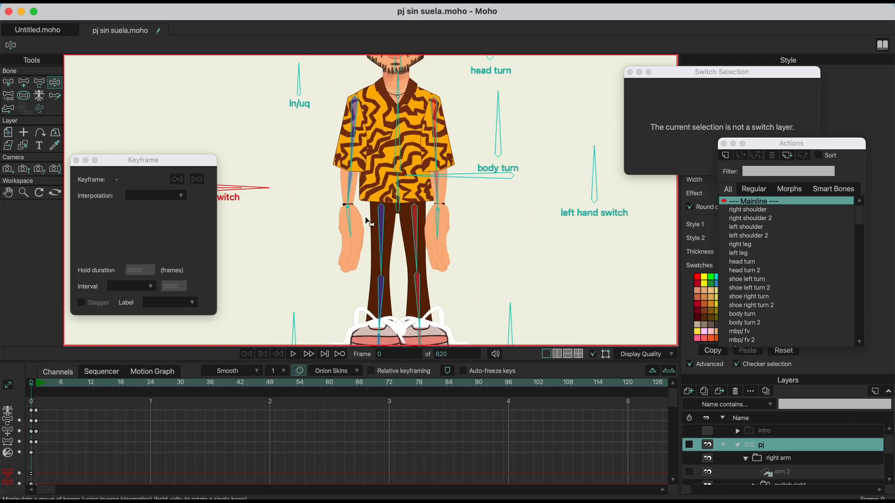
left_click_drag(255, 192, 233, 154)
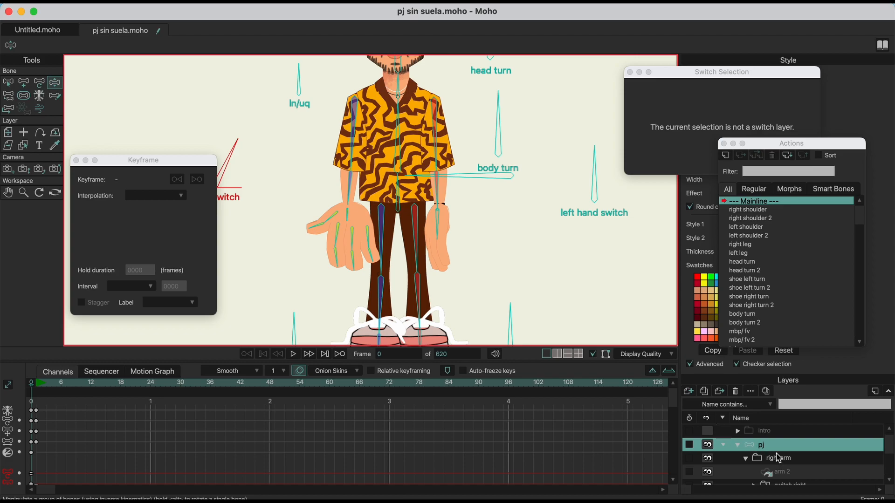
- Return the right switch bone and right hand to their rest pose with Select Bone
left_click(8, 84)
scroll(379, 209, "up", 3)
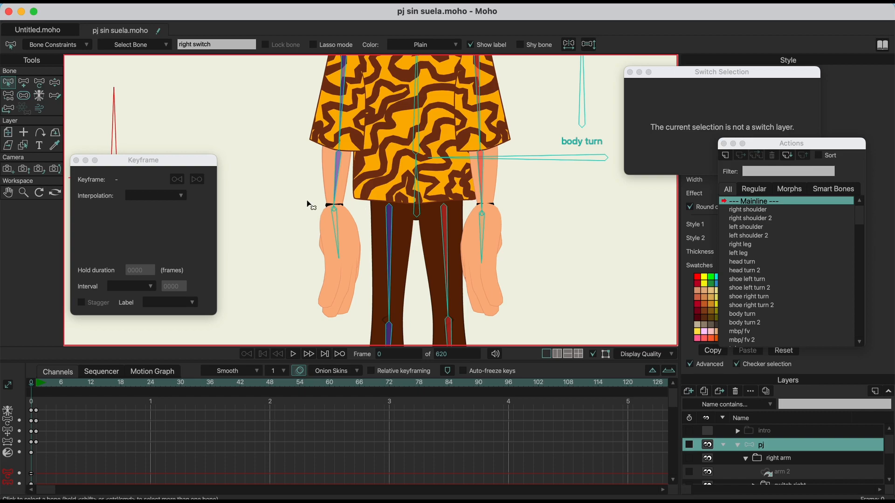
scroll(308, 204, "down", 2)
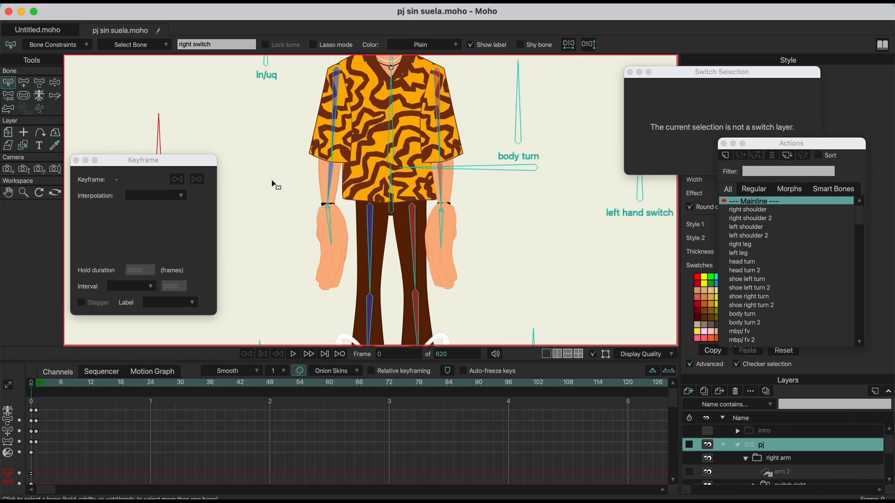
left_click_drag(268, 177, 372, 195)
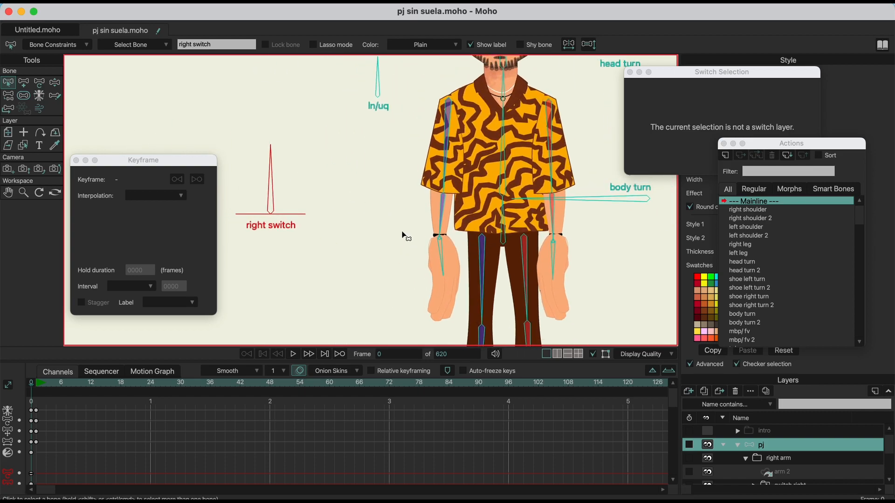
scroll(405, 233, "down", 1)
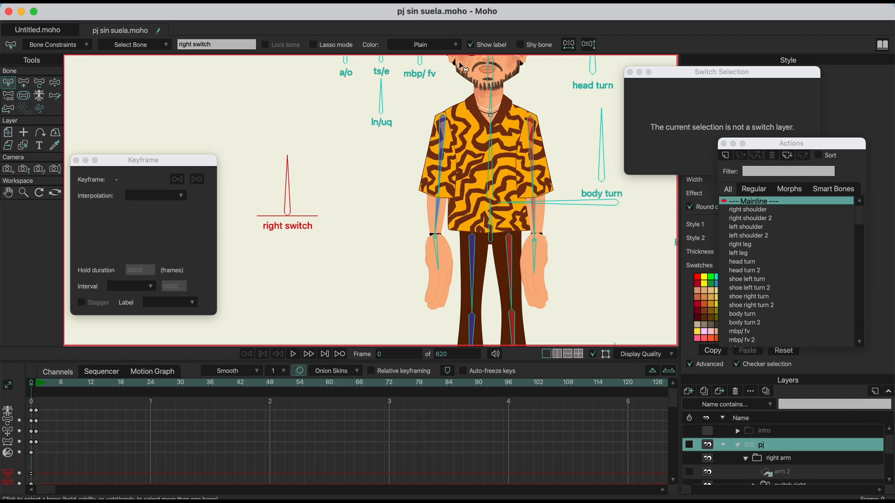
- Rotate the right switch bone to change the right hand, bend its fingers and raise the right arm out to the side
left_click(54, 83)
mouse_move(290, 176)
left_mouse_down()
mouse_move(247, 182)
mouse_move(356, 182)
mouse_move(285, 150)
mouse_move(226, 168)
mouse_move(364, 189)
mouse_move(224, 155)
mouse_move(357, 182)
mouse_move(236, 189)
mouse_move(278, 159)
mouse_move(390, 221)
mouse_move(378, 197)
mouse_move(233, 207)
mouse_move(313, 162)
mouse_move(321, 167)
mouse_move(240, 169)
mouse_move(283, 160)
mouse_move(258, 159)
mouse_move(268, 161)
left_mouse_up()
left_click_drag(441, 286, 456, 303)
left_click_drag(268, 174, 330, 178)
mouse_move(399, 205)
left_mouse_down()
mouse_move(364, 195)
mouse_move(342, 148)
mouse_move(282, 156)
mouse_move(265, 173)
mouse_move(286, 199)
mouse_move(285, 187)
mouse_move(326, 210)
mouse_move(294, 188)
mouse_move(296, 173)
left_mouse_up()
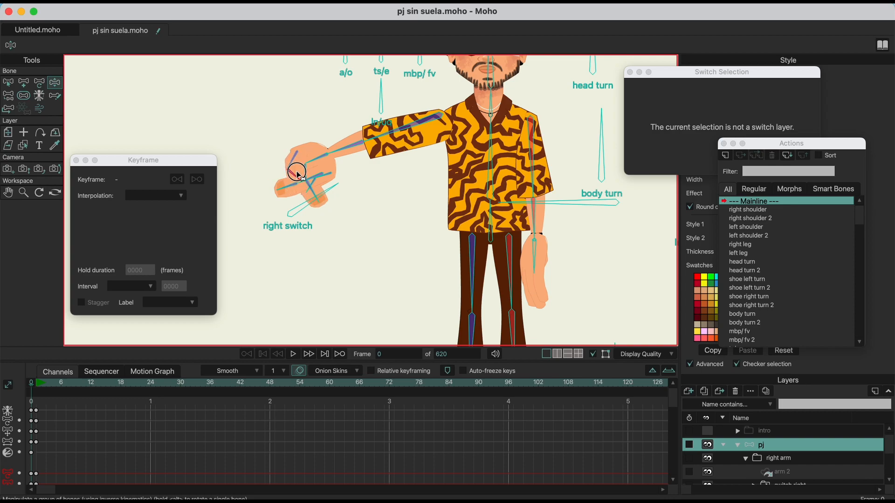
- Switch back to Select Bone to return the raised right arm to its rest pose
scroll(459, 237, "down", 2)
scroll(459, 237, "down", 2)
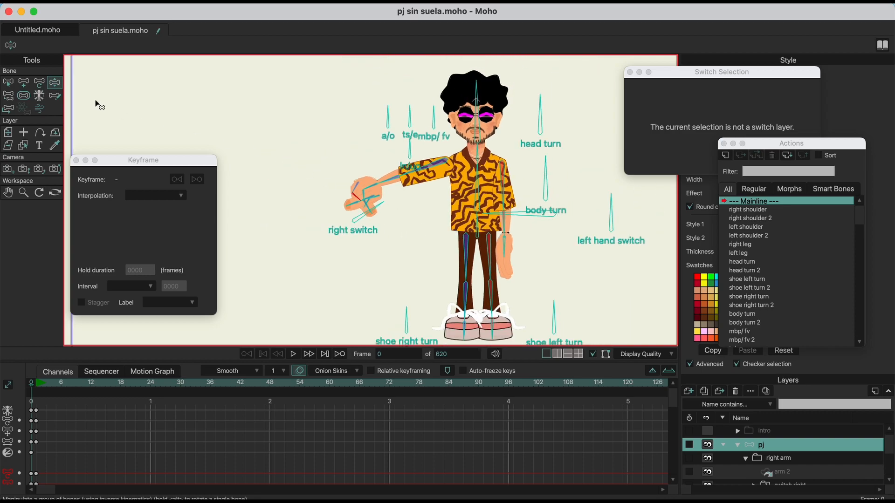
left_click(8, 83)
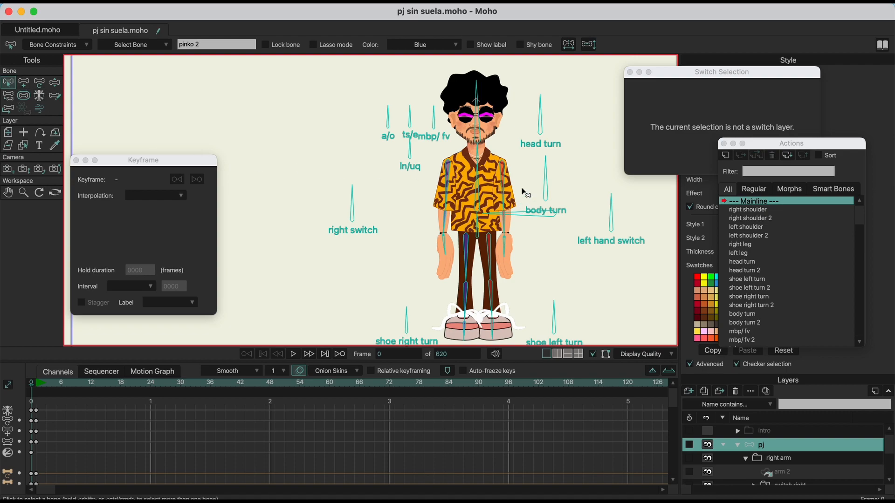
- Move the Actions and Switch Selection windows over the canvas, clear of most of the Style settings
scroll(524, 149, "up", 5)
scroll(360, 144, "down", 2)
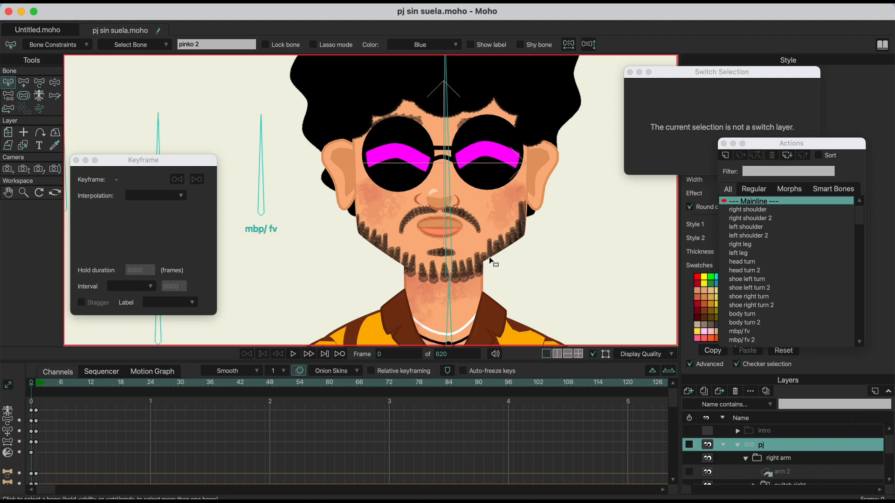
scroll(449, 194, "down", 5)
scroll(449, 194, "up", 2)
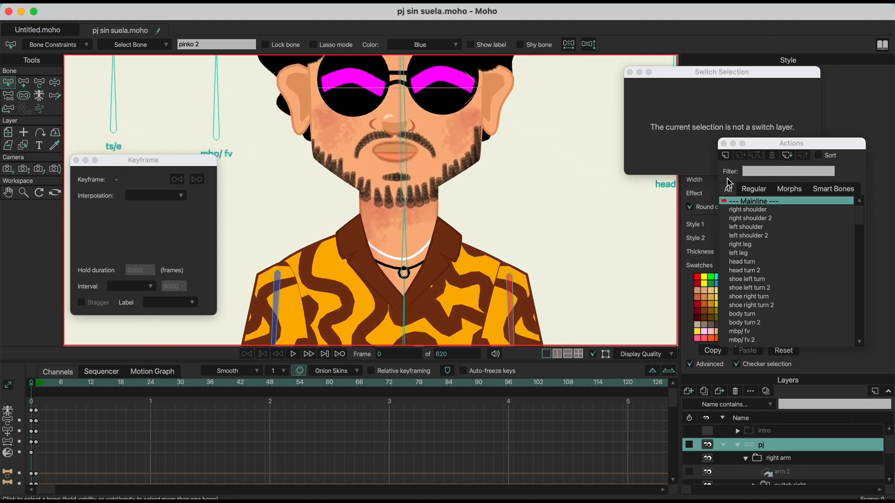
left_click_drag(840, 150, 678, 126)
left_click_drag(795, 74, 694, 81)
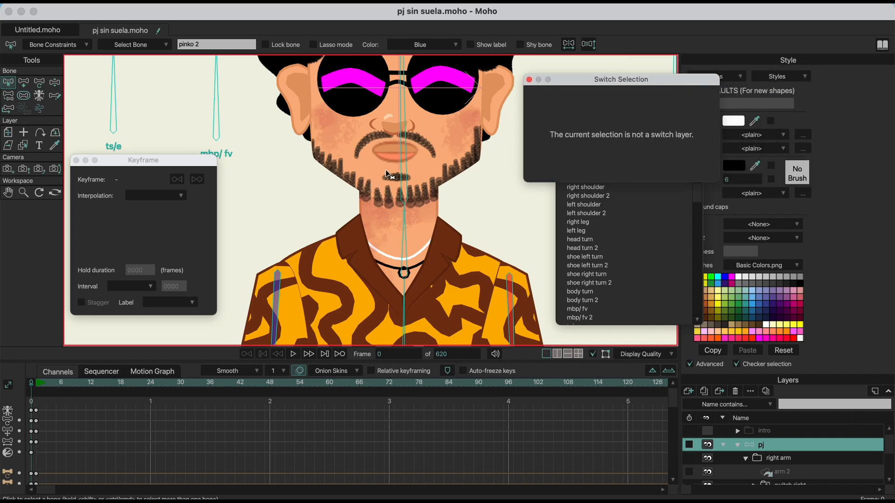
- With Manipulate Bones, tilt the head turn bone clockwise and swing the body turn bone clockwise to horizontal to turn the character
scroll(387, 175, "down", 3)
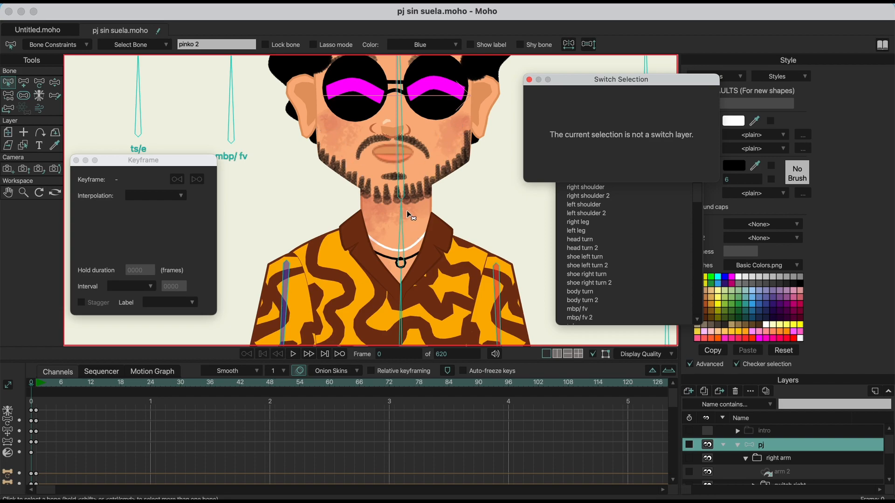
scroll(407, 210, "down", 3)
left_click(443, 198)
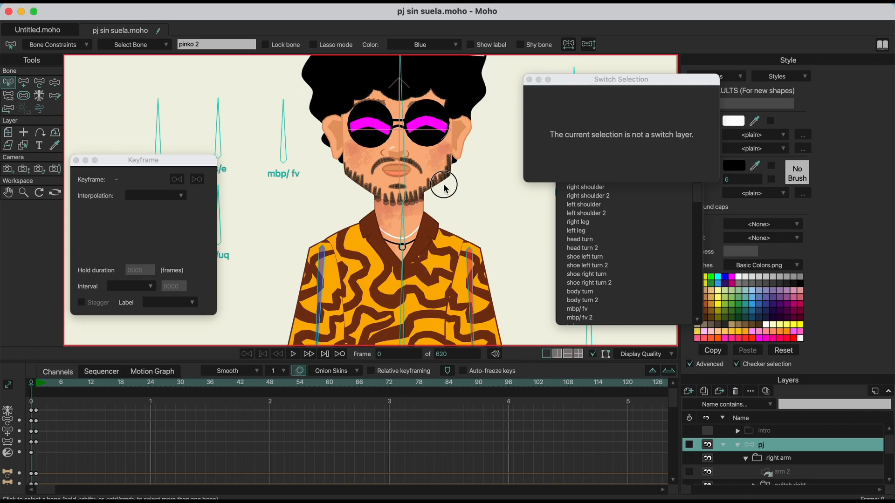
scroll(425, 219, "down", 3)
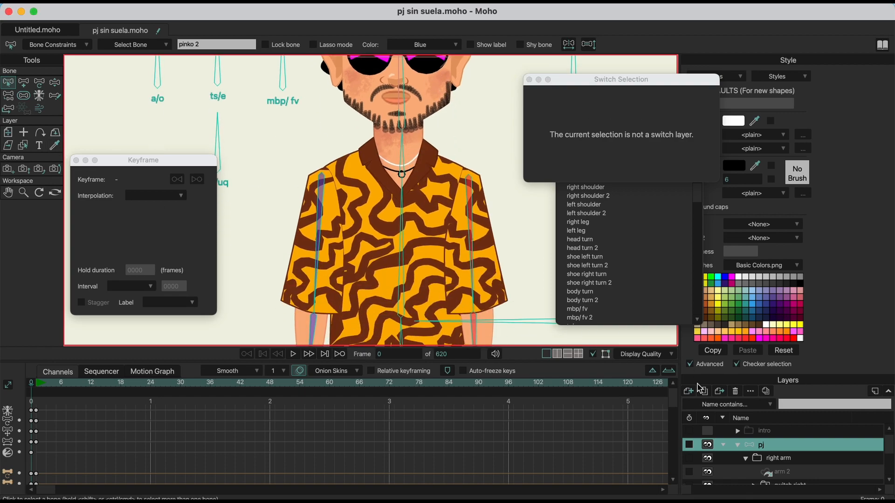
scroll(371, 223, "down", 5)
scroll(398, 261, "down", 3)
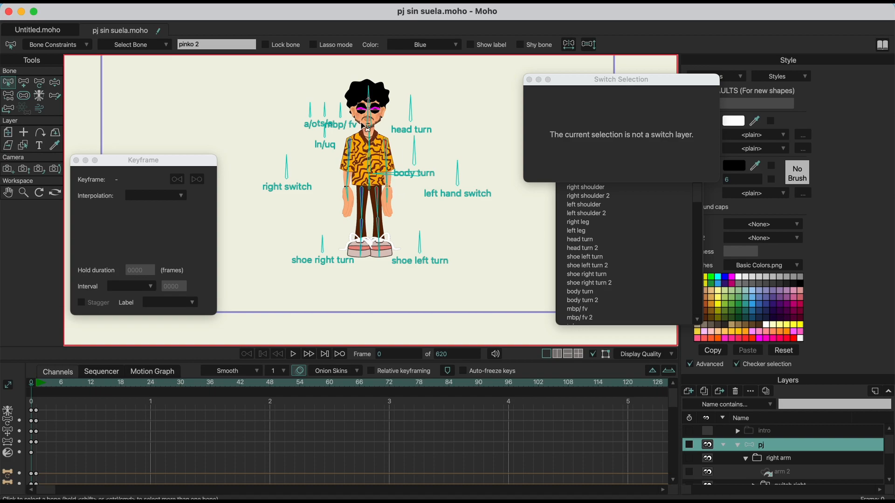
left_click(55, 82)
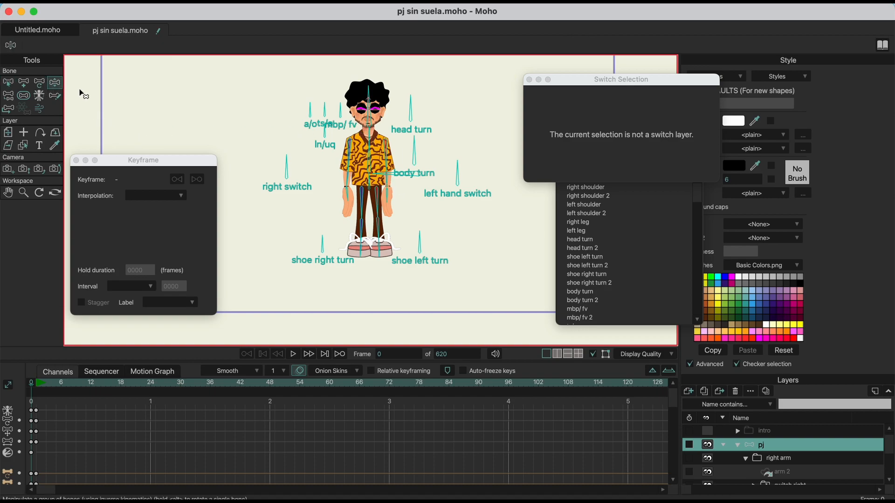
left_click_drag(415, 152, 491, 259)
left_click_drag(438, 168, 499, 192)
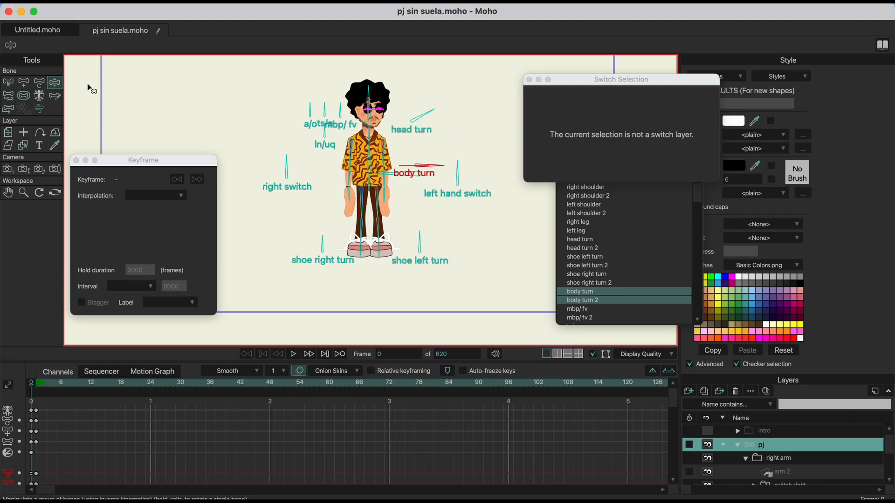
- Return the turned head and body to their rest pose with Select Bone
left_click(7, 82)
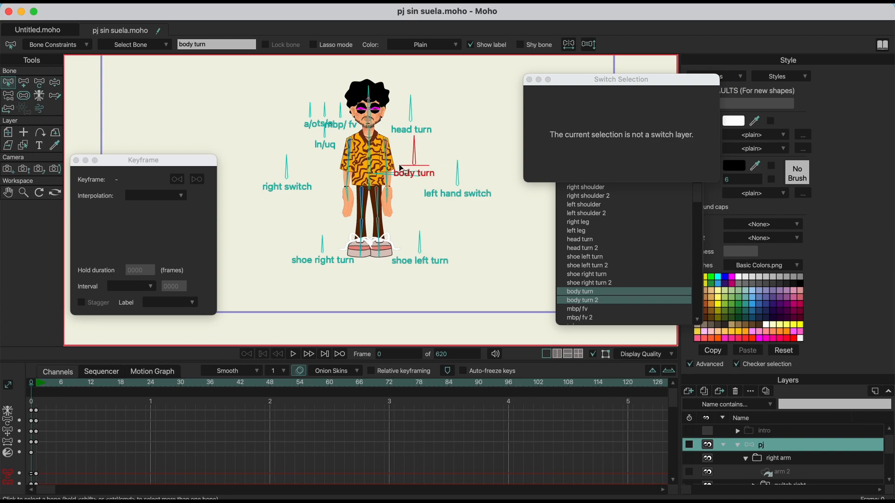
scroll(373, 111, "up", 5)
scroll(372, 111, "down", 6)
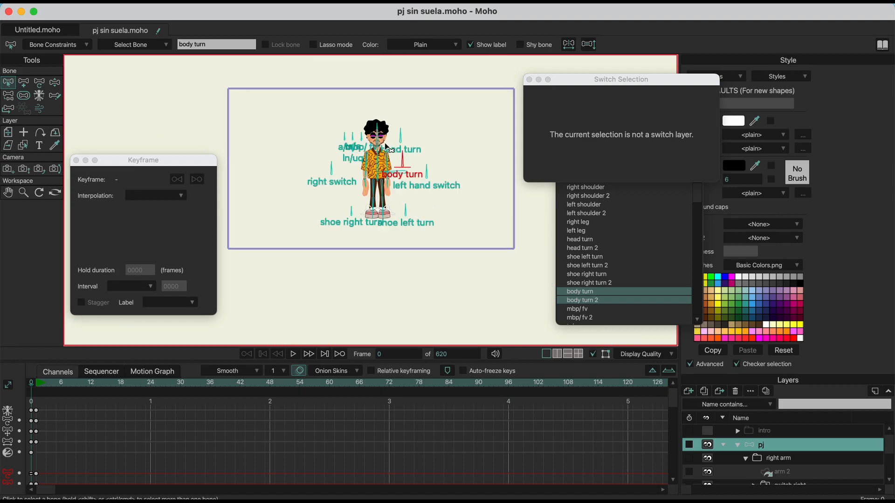
scroll(385, 143, "up", 1)
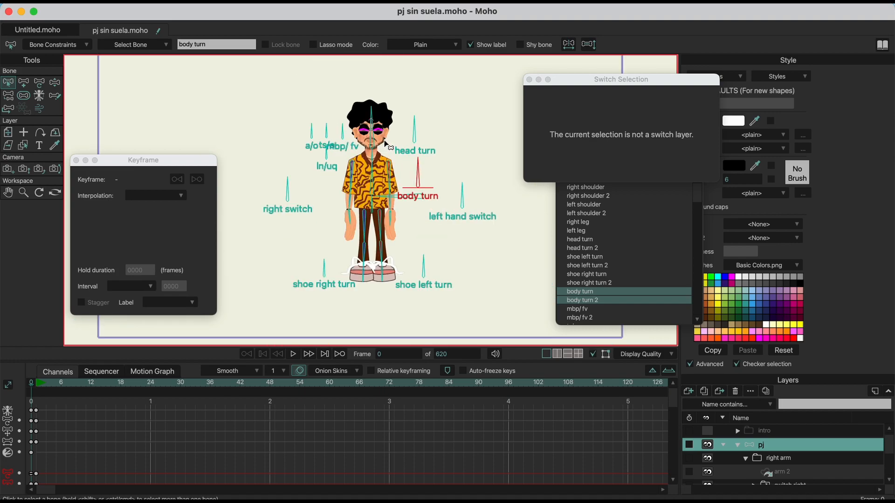
- With Manipulate Bones, swing the body turn bone clockwise to horizontal to turn the character, and collapse the pj layer
left_click(56, 84)
left_click_drag(417, 175, 475, 174)
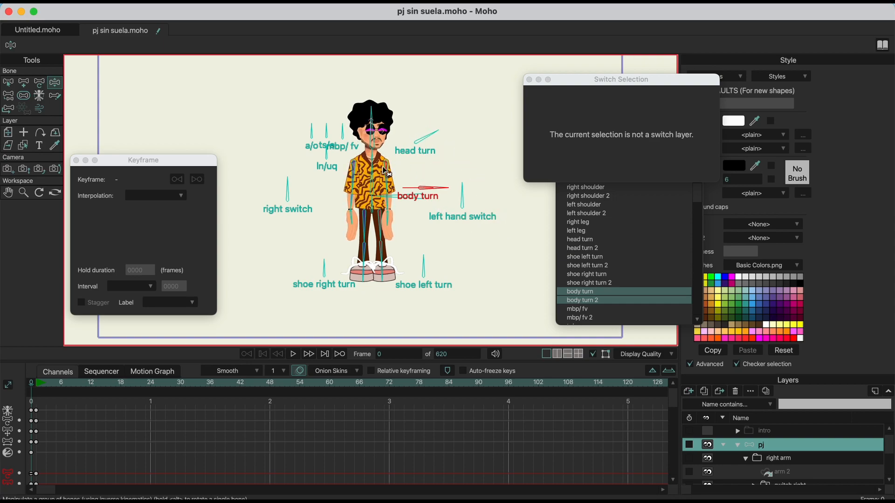
left_click(738, 447)
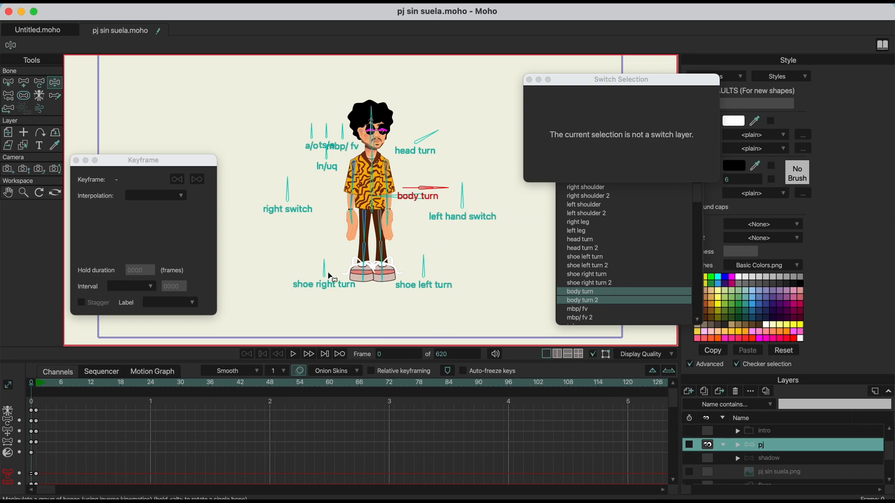
- Tilt the character's head counter-clockwise and lean the torso clockwise using their bones
left_click(373, 125)
scroll(373, 125, "up", 2)
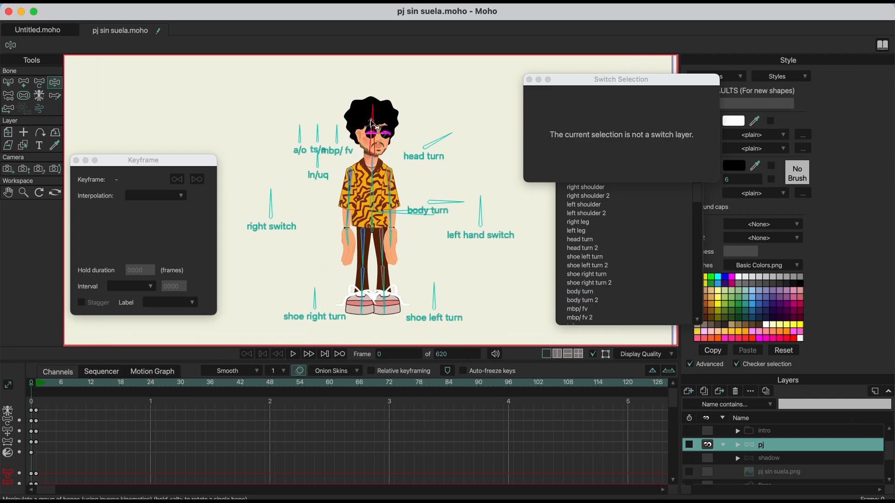
scroll(373, 125, "up", 1)
mouse_move(371, 108)
left_mouse_down()
mouse_move(350, 120)
mouse_move(377, 118)
left_mouse_up()
scroll(382, 176, "up", 3)
mouse_move(379, 208)
left_mouse_down()
mouse_move(429, 231)
mouse_move(320, 200)
mouse_move(383, 196)
left_mouse_up()
- Raise the right arm out to the side and lower it, and move the left arm by its shoulder bone
left_click_drag(305, 205, 227, 96)
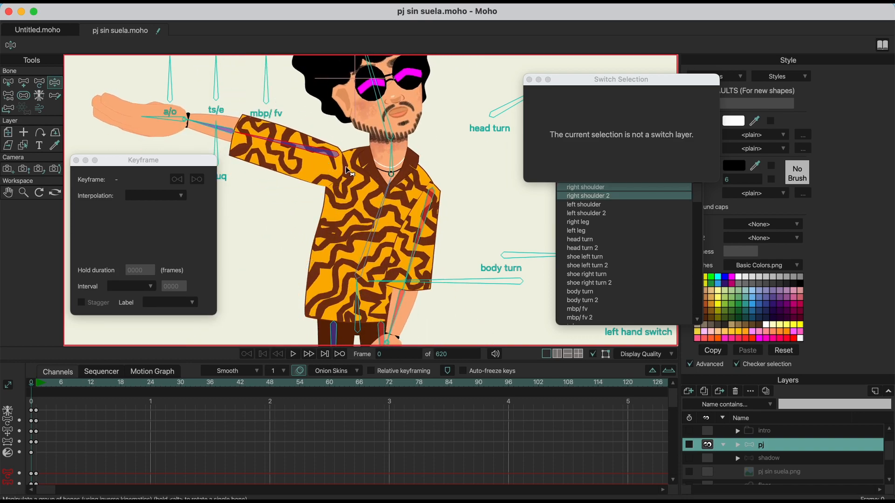
left_click_drag(282, 175, 301, 205)
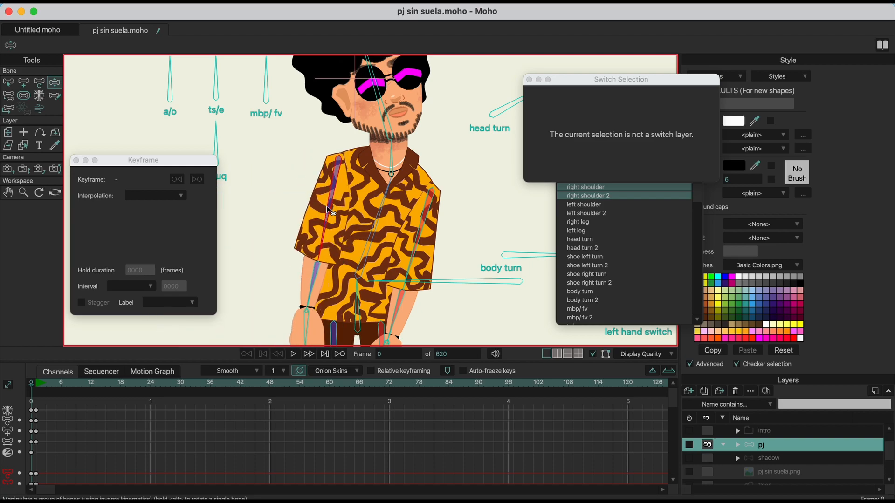
left_click_drag(372, 223, 328, 218)
left_click_drag(392, 219, 506, 263)
- Switch to Select Bone to return the posed character to its rest pose
left_click(8, 82)
scroll(313, 194, "down", 5)
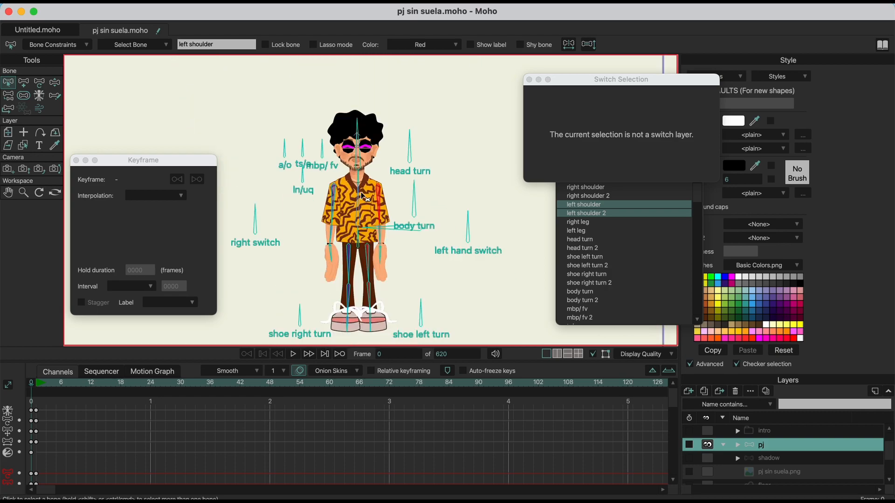
scroll(379, 196, "down", 5)
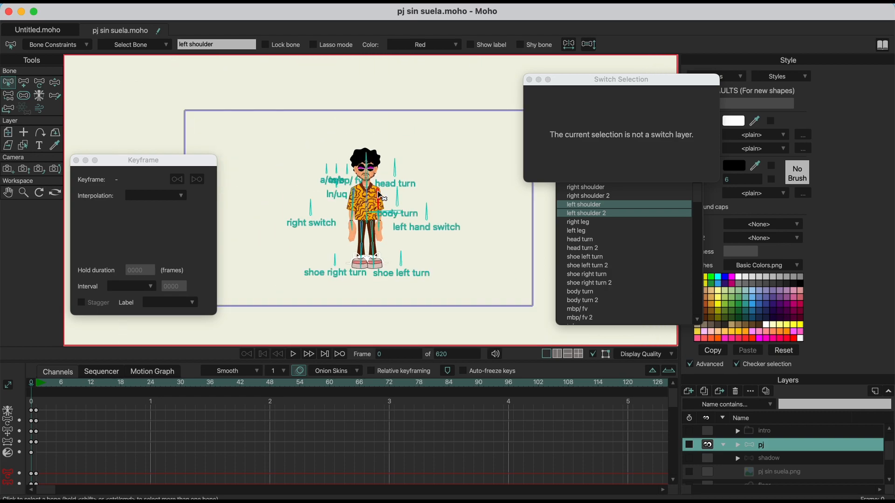
- Select the shoe left turn bone, tilt it clockwise and back upright with Manipulate Bones, and finish in Select Bone
left_click(410, 285)
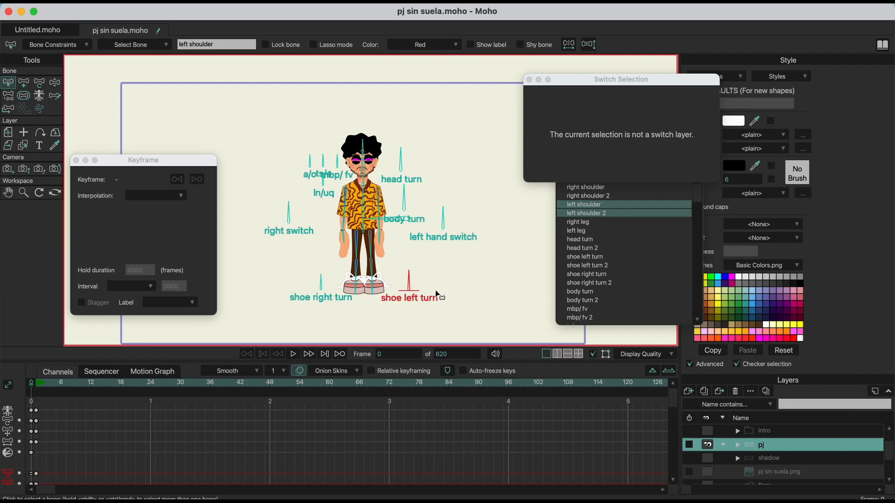
left_click(55, 82)
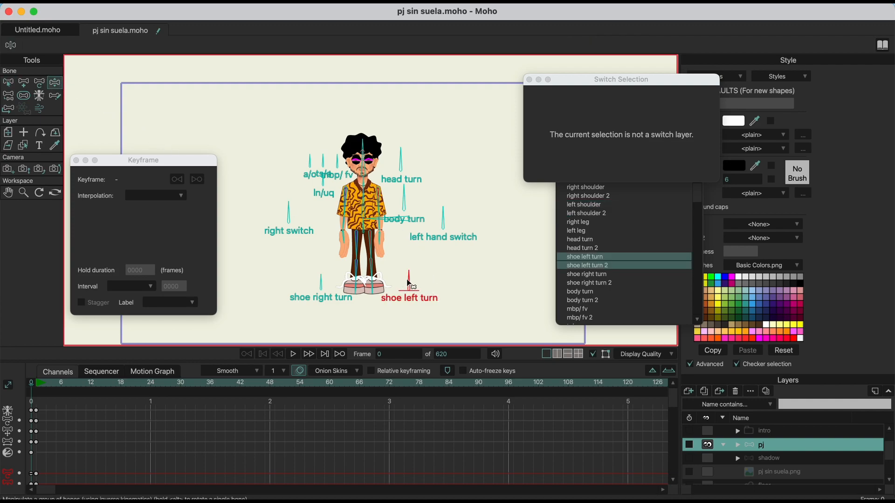
mouse_move(413, 283)
left_mouse_down()
mouse_move(434, 284)
mouse_move(424, 276)
left_mouse_up()
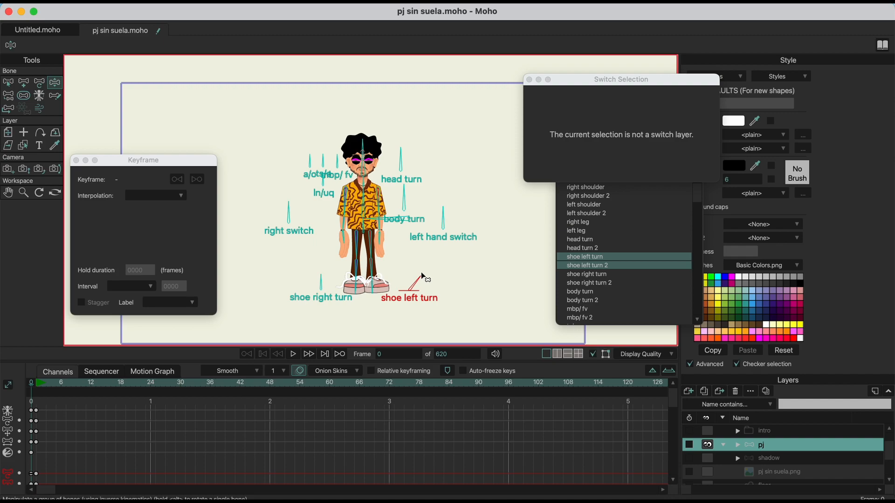
left_click_drag(421, 278, 409, 278)
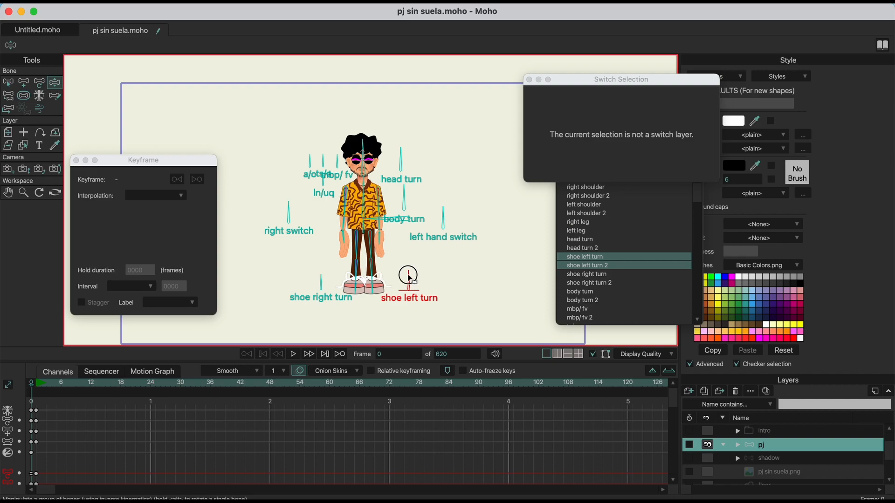
scroll(405, 272, "up", 4)
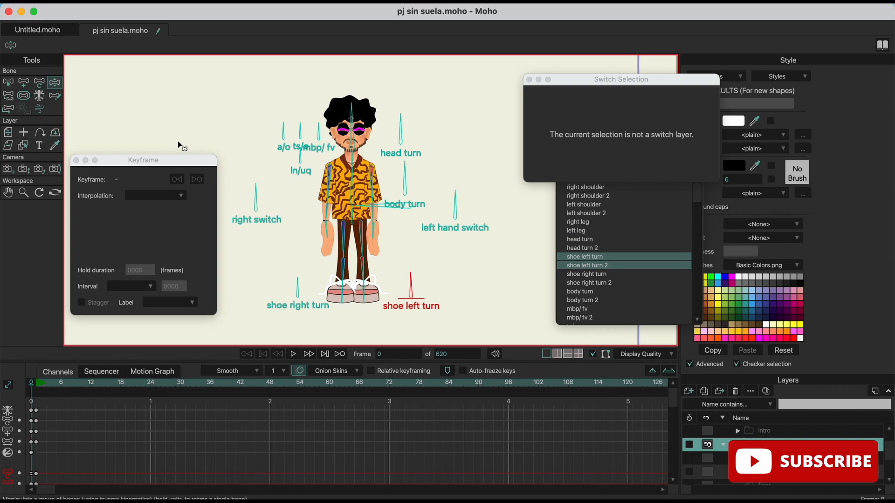
left_click(8, 82)
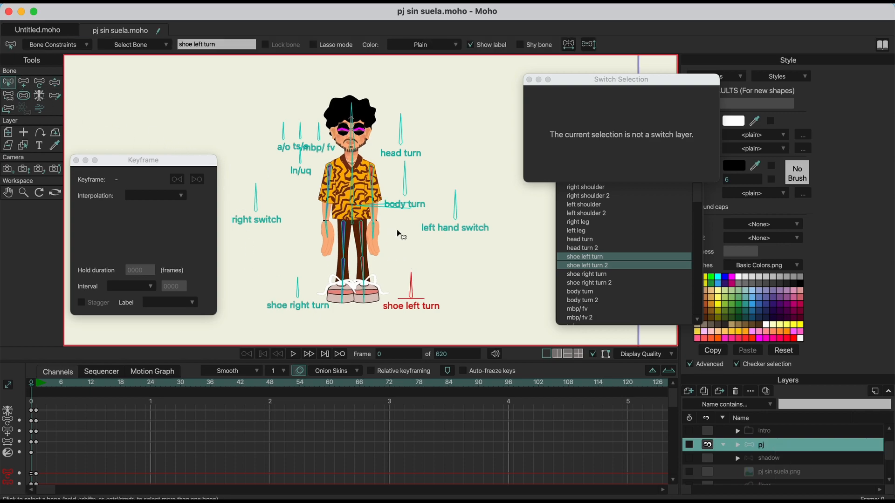